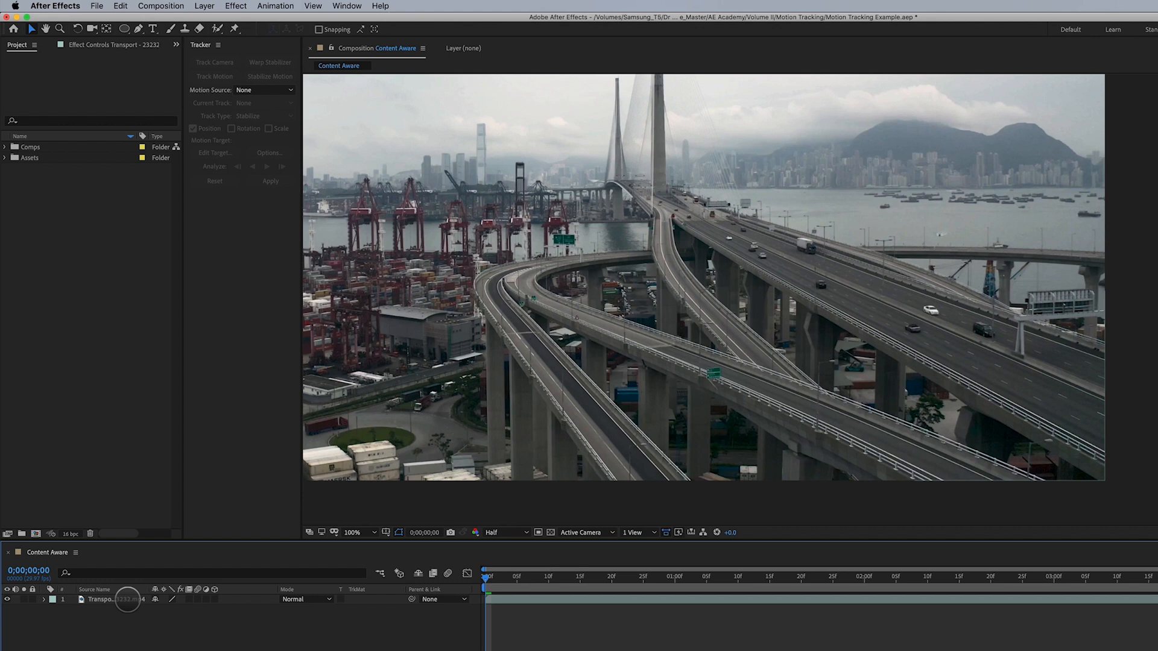
Step: Draw a closed four-point mask around the dark car on the main highway in the transport footage at the first frame
{"action": "key", "text": "space"}
{"action": "left_click_drag", "start_coordinate": [587, 474], "coordinate": [588, 506]}
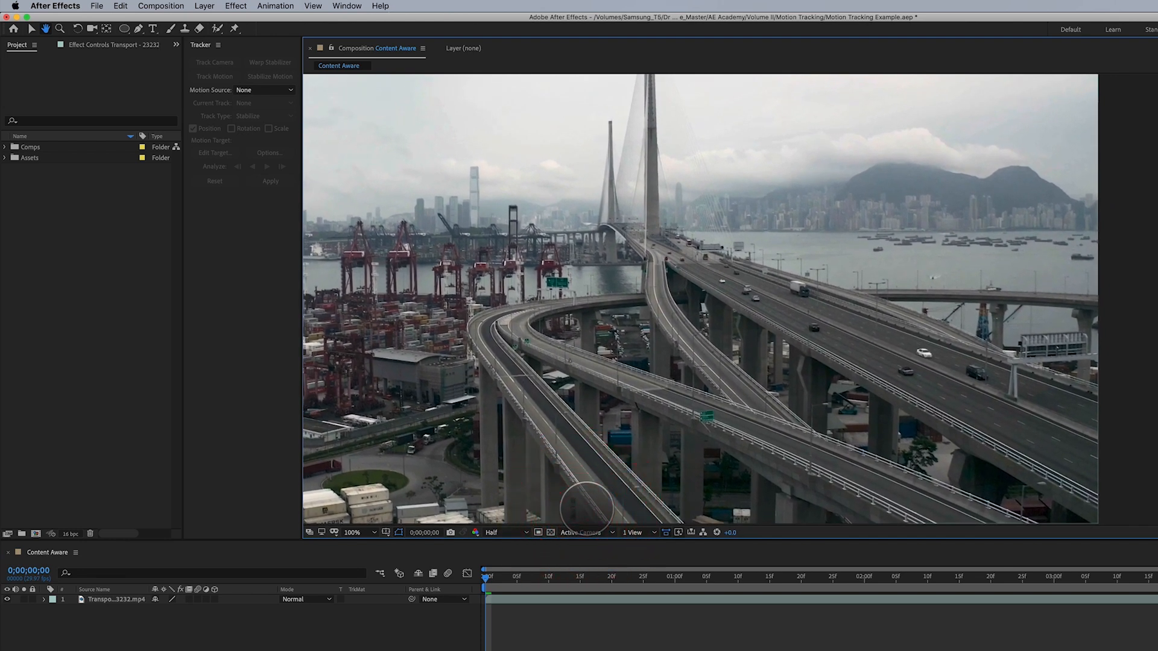
{"action": "left_click", "coordinate": [118, 599]}
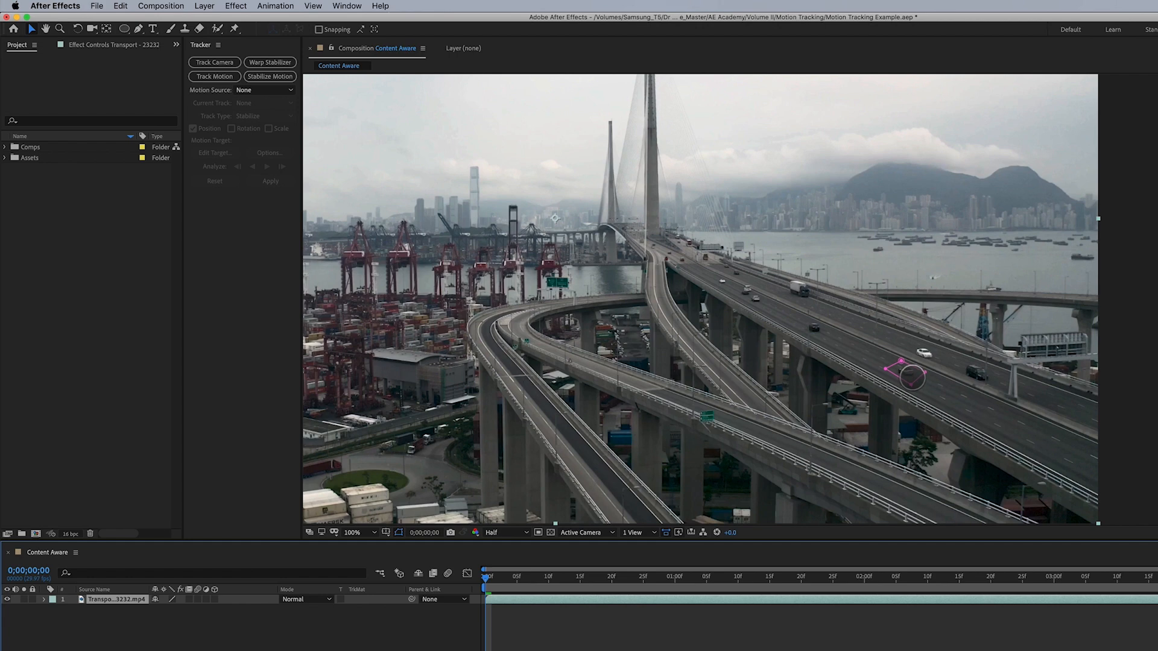
{"action": "key", "text": "space"}
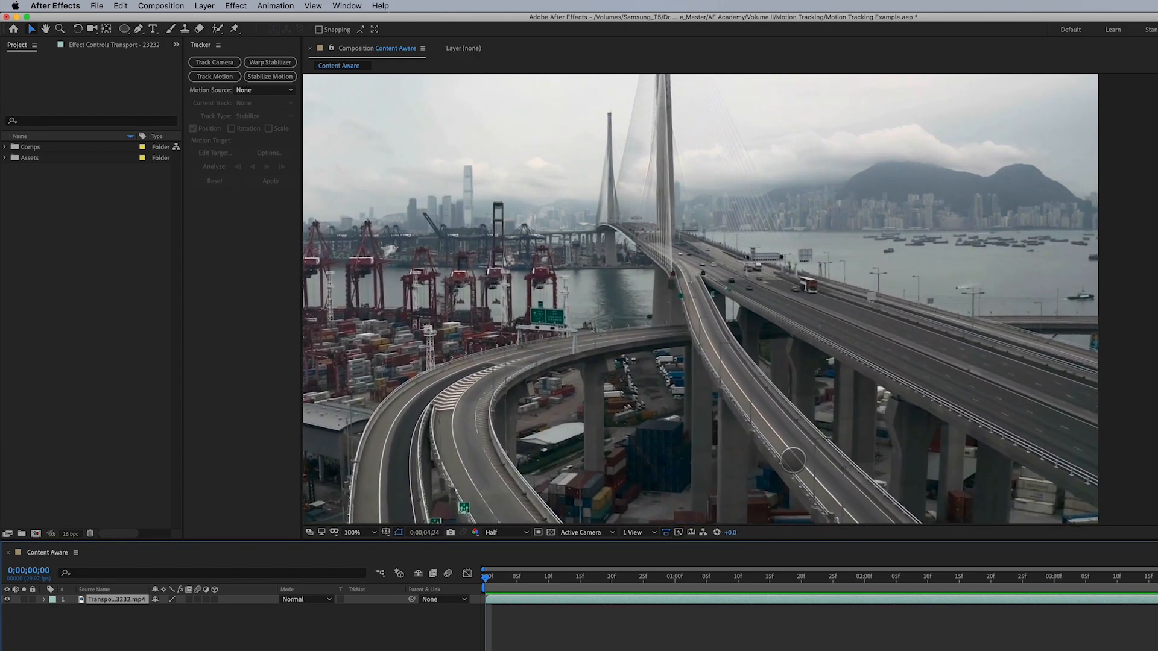
{"action": "left_click", "coordinate": [412, 592]}
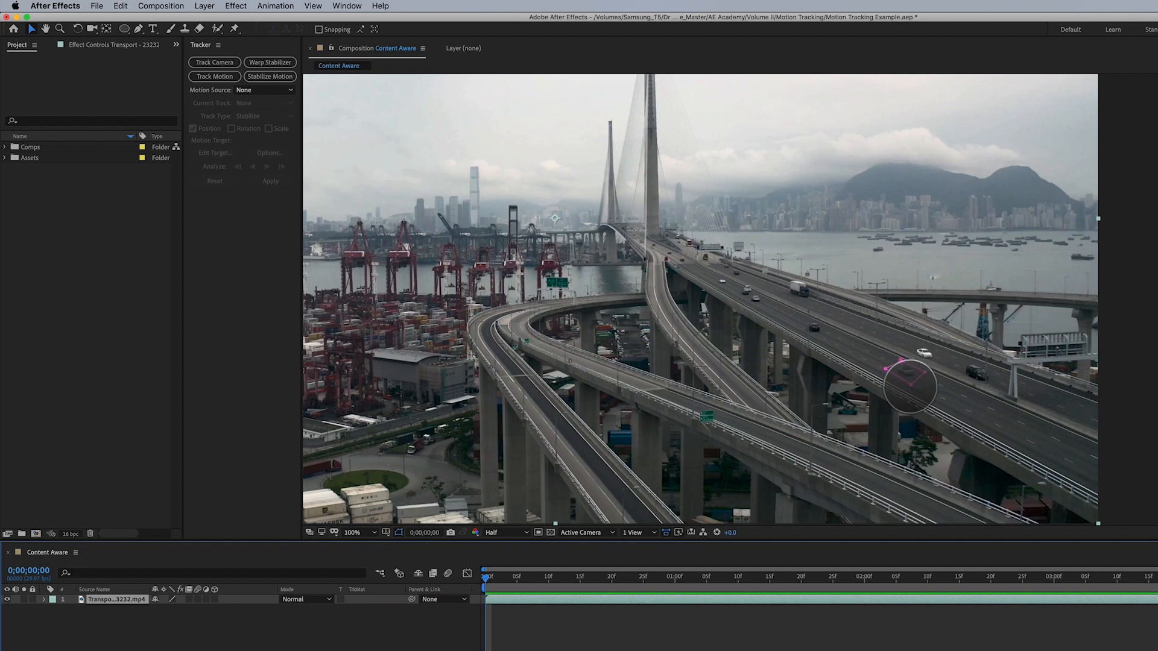
{"action": "left_click", "coordinate": [912, 385]}
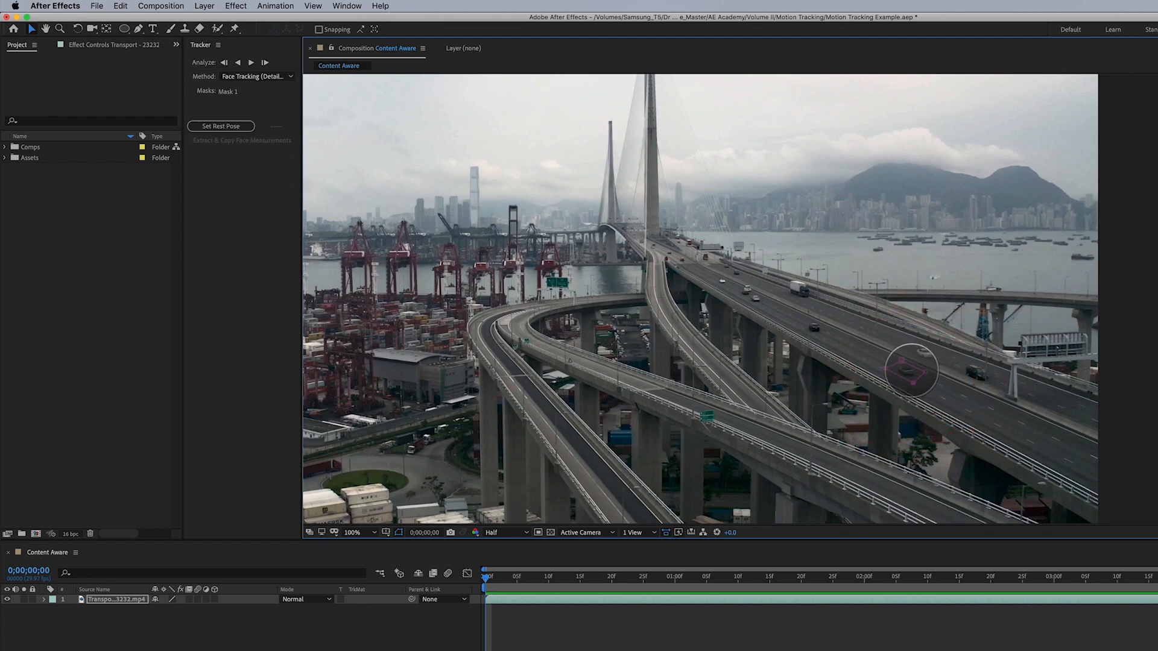
Step: Track Mask 1 forward through the whole clip with the Position method, and return the playhead to the first frame
{"action": "left_click", "coordinate": [120, 600]}
{"action": "key", "text": "m"}
{"action": "left_click", "coordinate": [104, 619]}
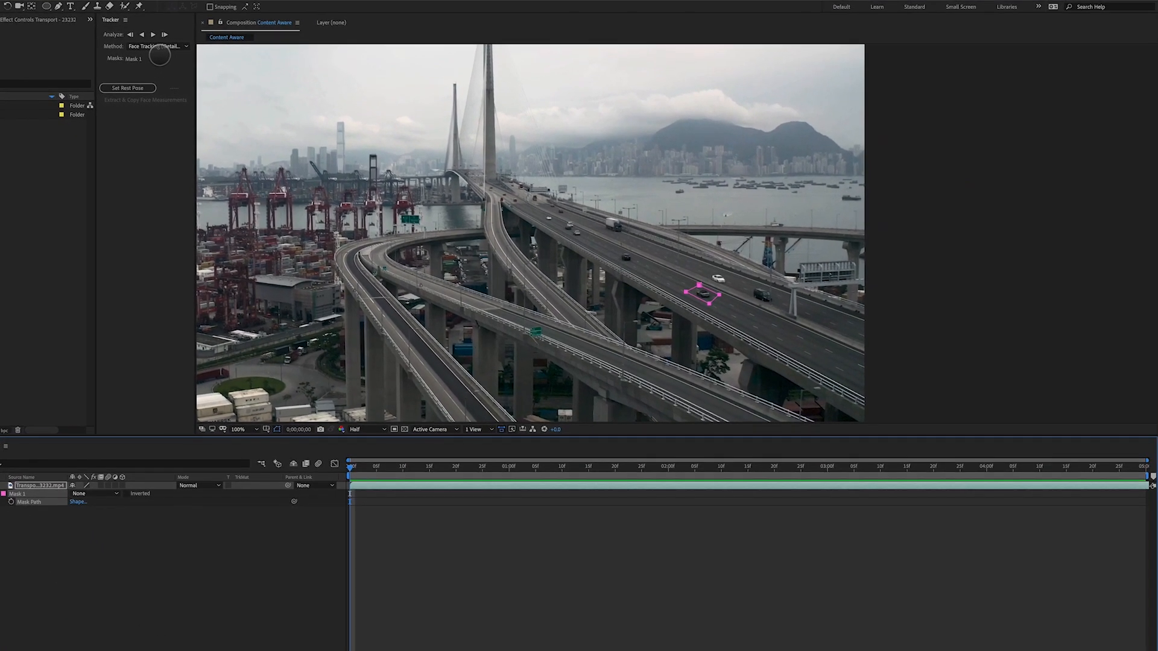
{"action": "left_click", "coordinate": [265, 76]}
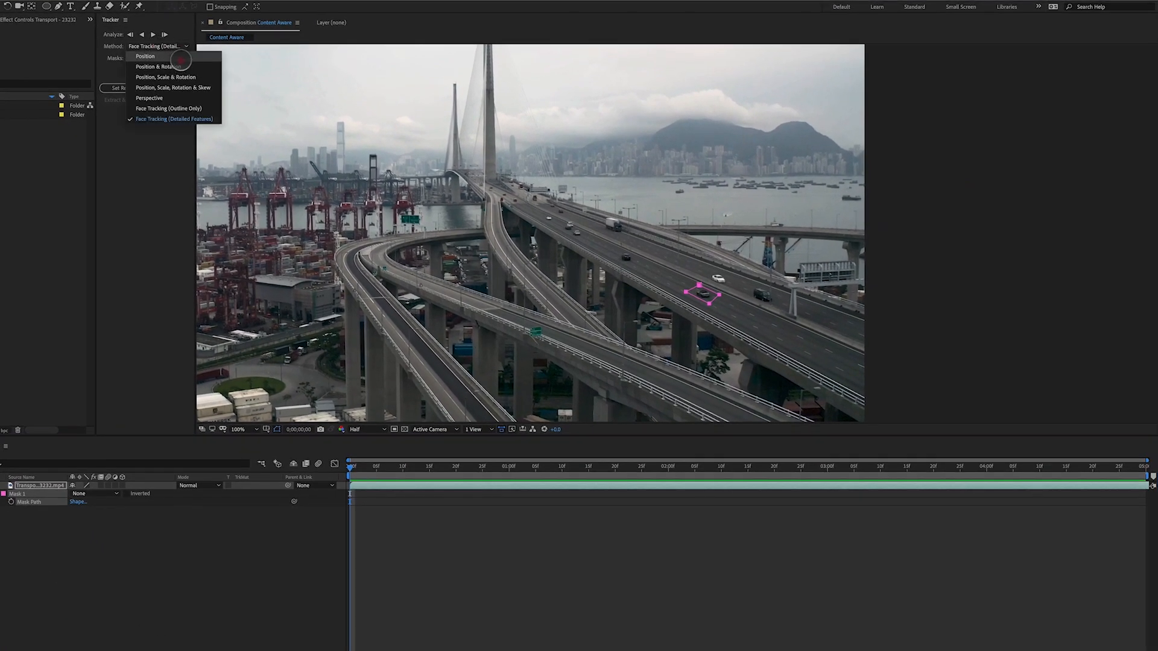
{"action": "left_click", "coordinate": [180, 58]}
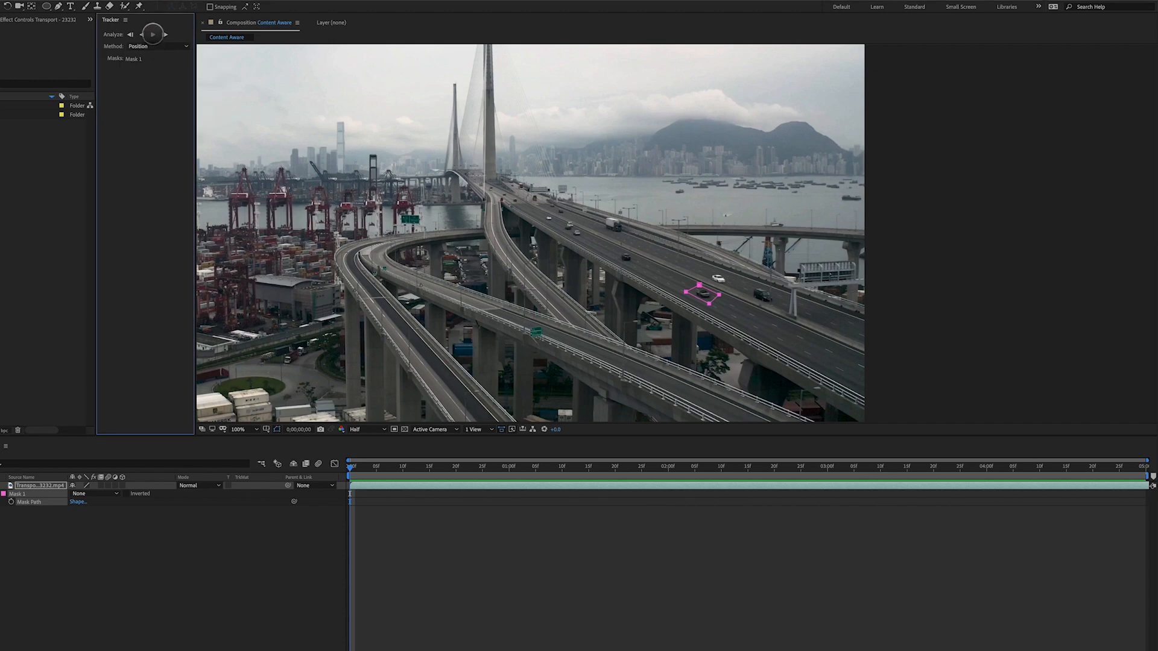
{"action": "left_click", "coordinate": [153, 34]}
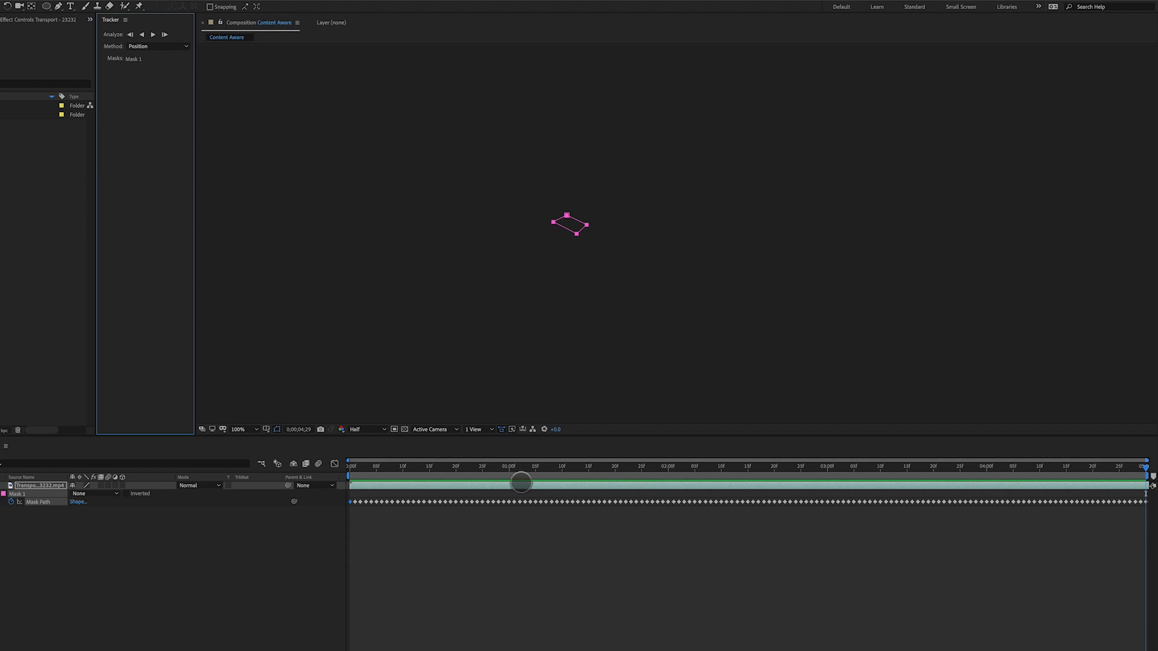
{"action": "left_click_drag", "start_coordinate": [520, 467], "coordinate": [584, 483]}
{"action": "left_click_drag", "start_coordinate": [656, 482], "coordinate": [298, 504]}
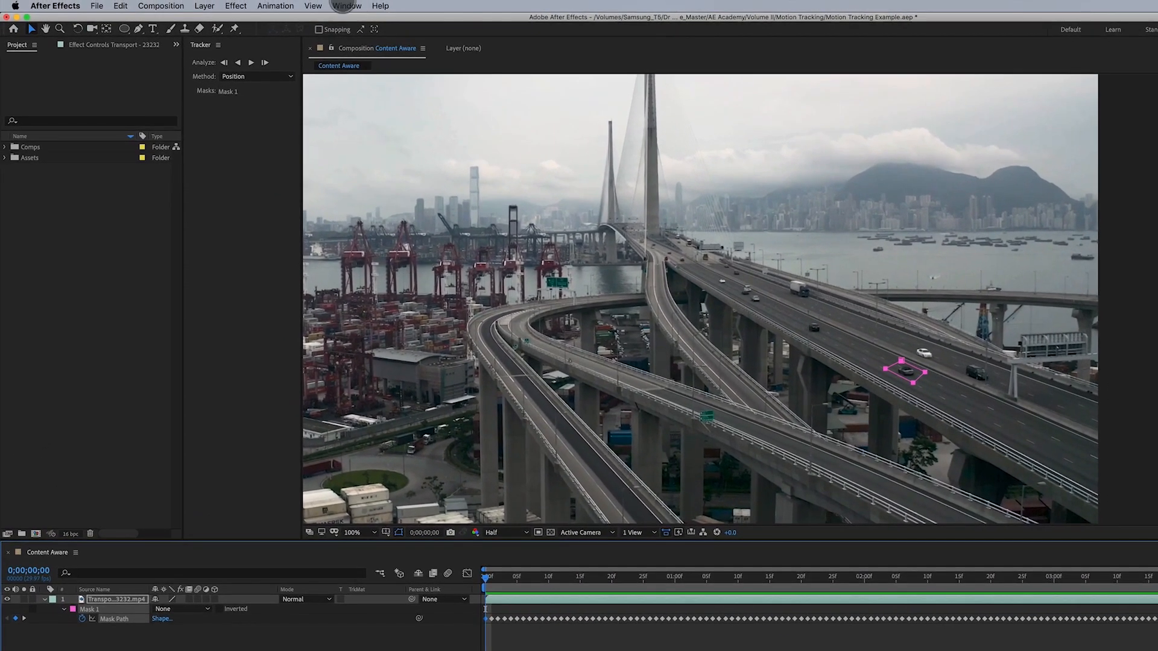
Step: Open Content-Aware Fill, dock it together with the Tracker, and widen the docked area
{"action": "left_click", "coordinate": [346, 6]}
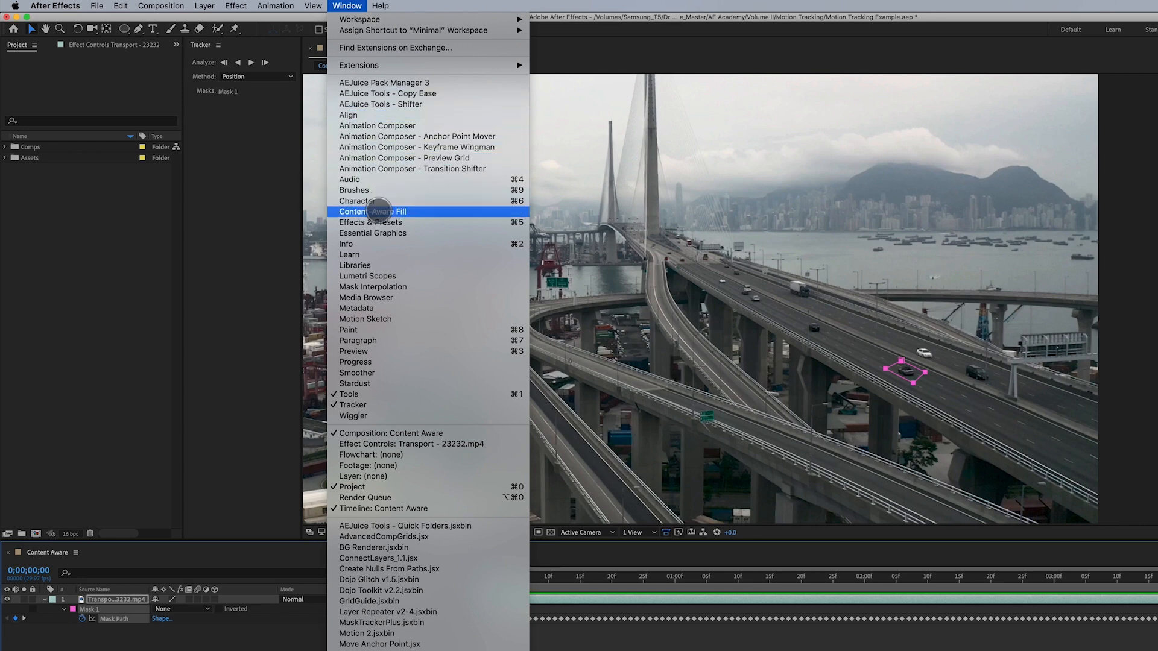
{"action": "left_click", "coordinate": [377, 211]}
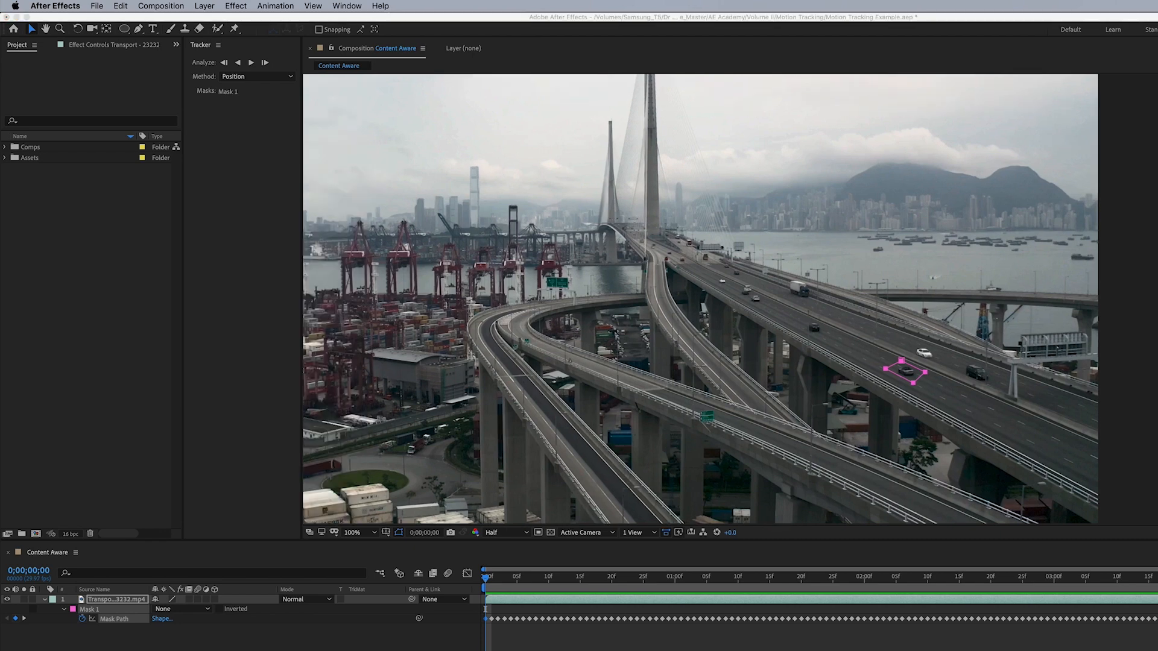
{"action": "left_click_drag", "start_coordinate": [874, 129], "coordinate": [259, 46]}
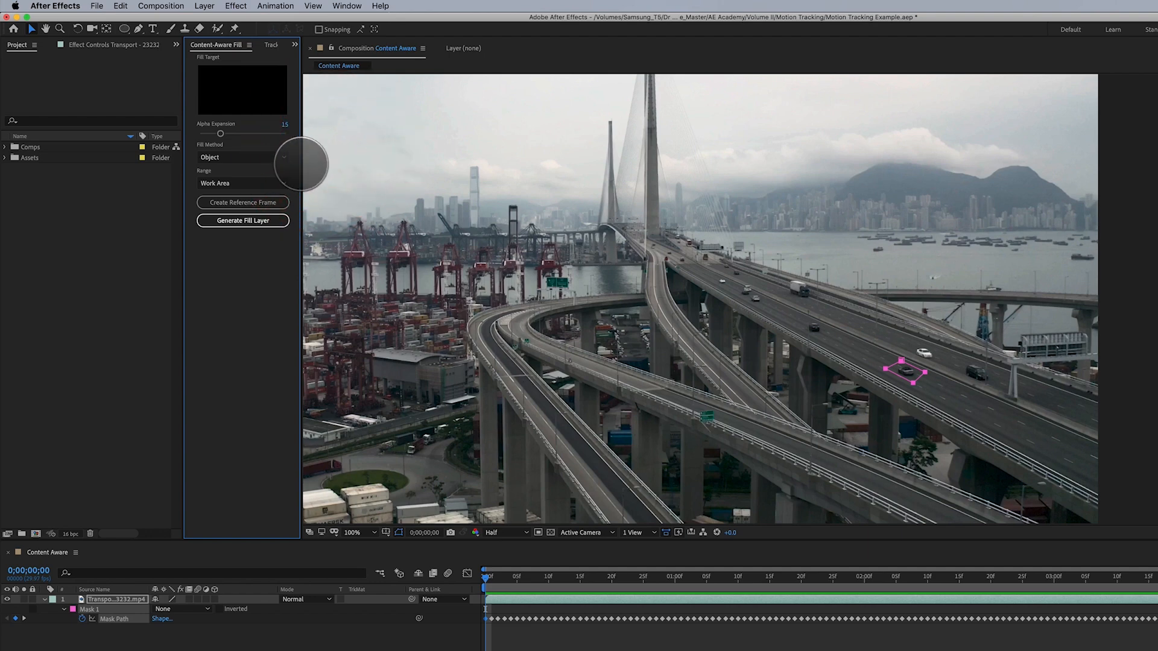
{"action": "left_click_drag", "start_coordinate": [300, 164], "coordinate": [331, 156]}
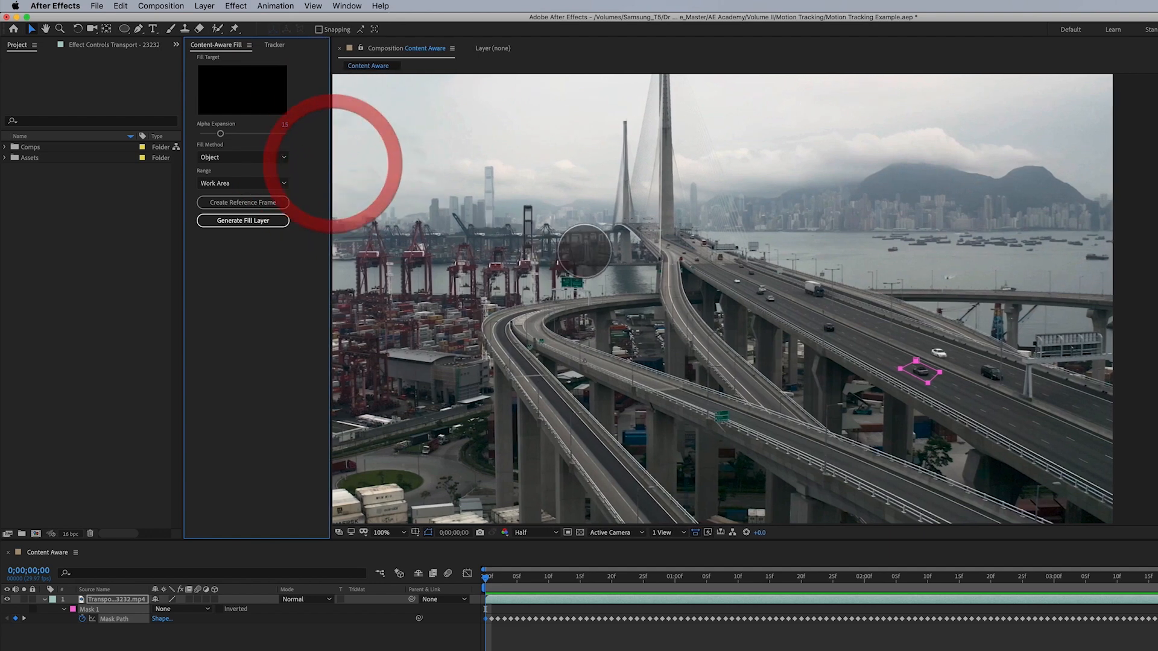
{"action": "left_click_drag", "start_coordinate": [631, 287], "coordinate": [736, 323]}
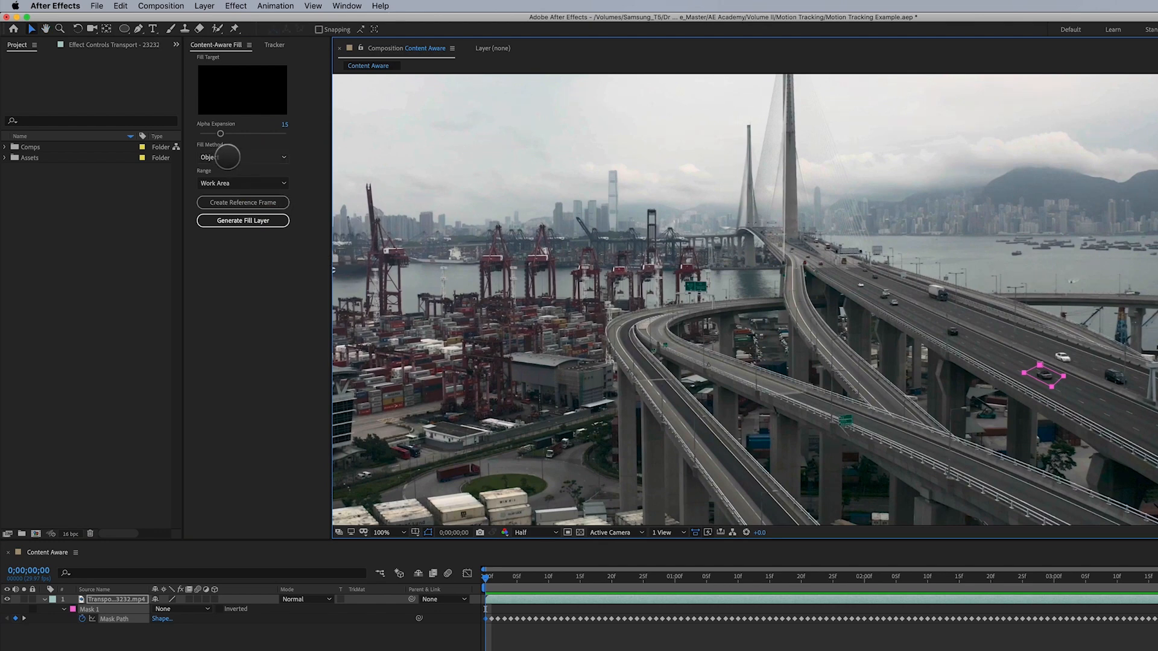
Step: Set Mask 1 to Subtract and generate a content-aware fill layer using the Object fill method
{"action": "left_click", "coordinate": [223, 157]}
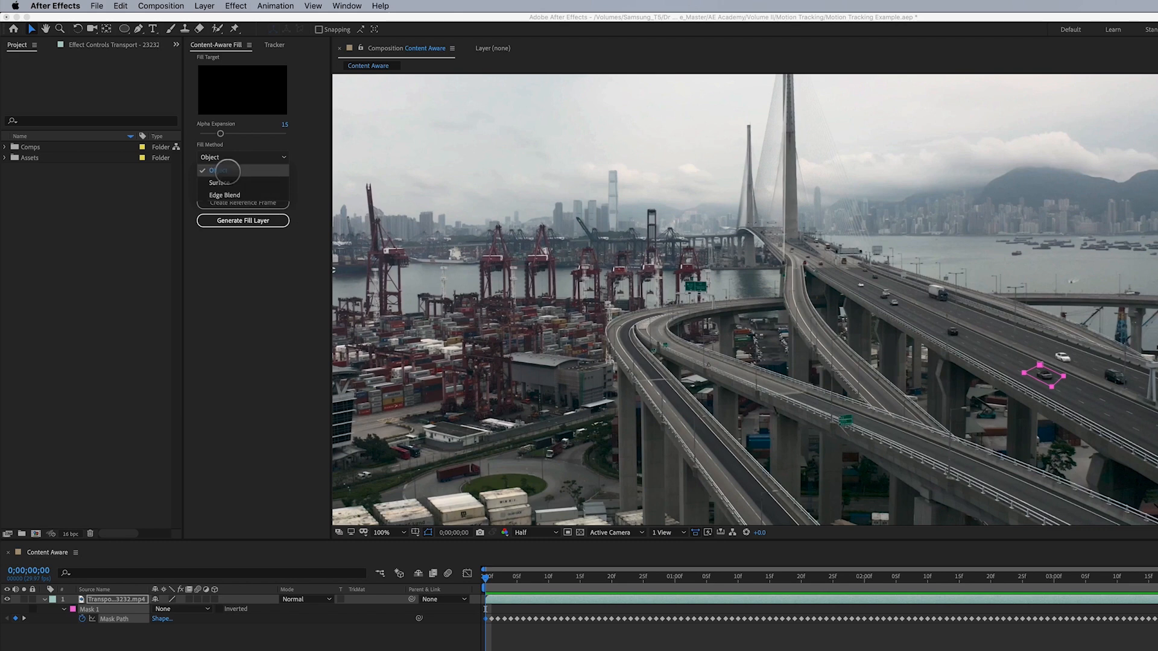
{"action": "left_click", "coordinate": [227, 171]}
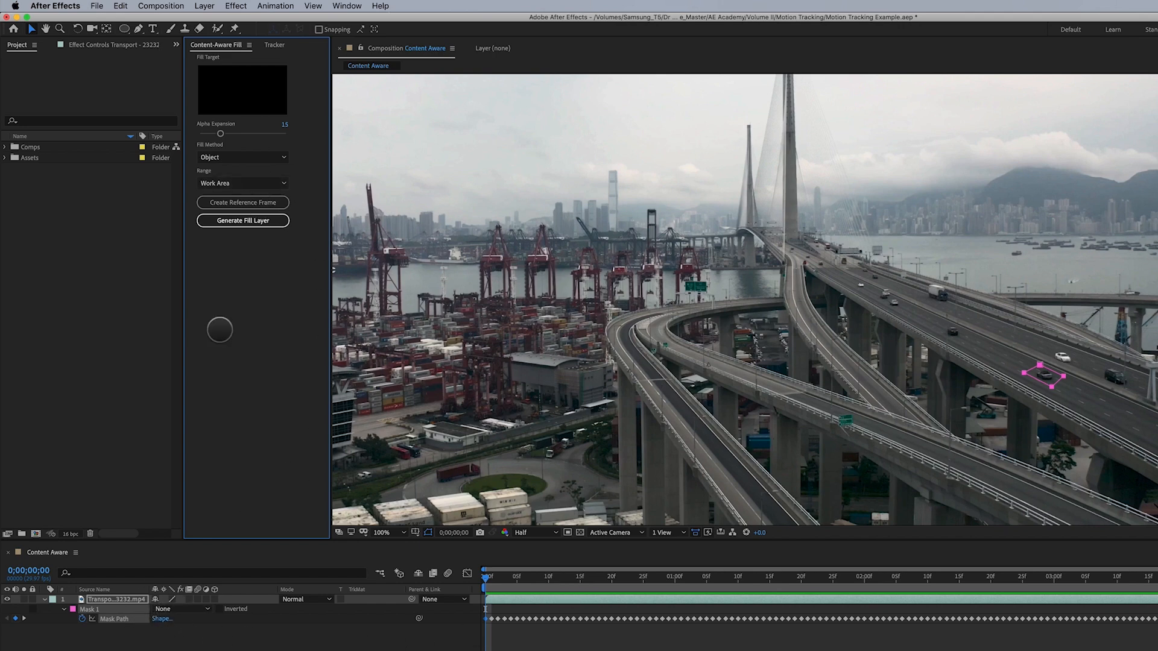
{"action": "left_click", "coordinate": [179, 609]}
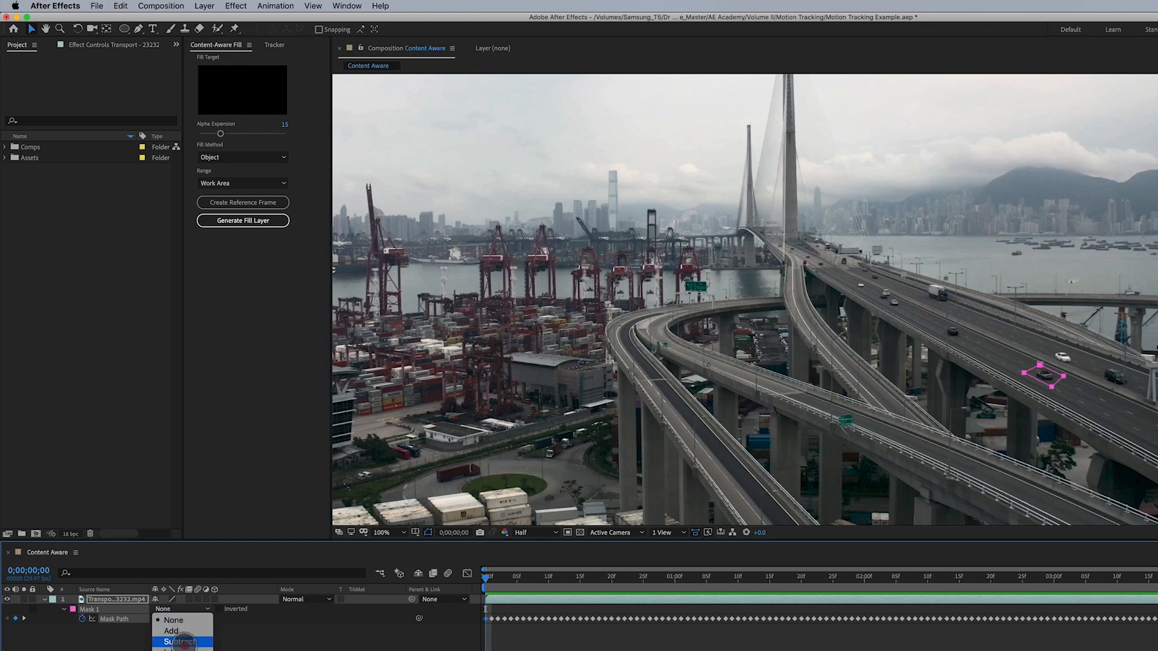
{"action": "left_click", "coordinate": [180, 642]}
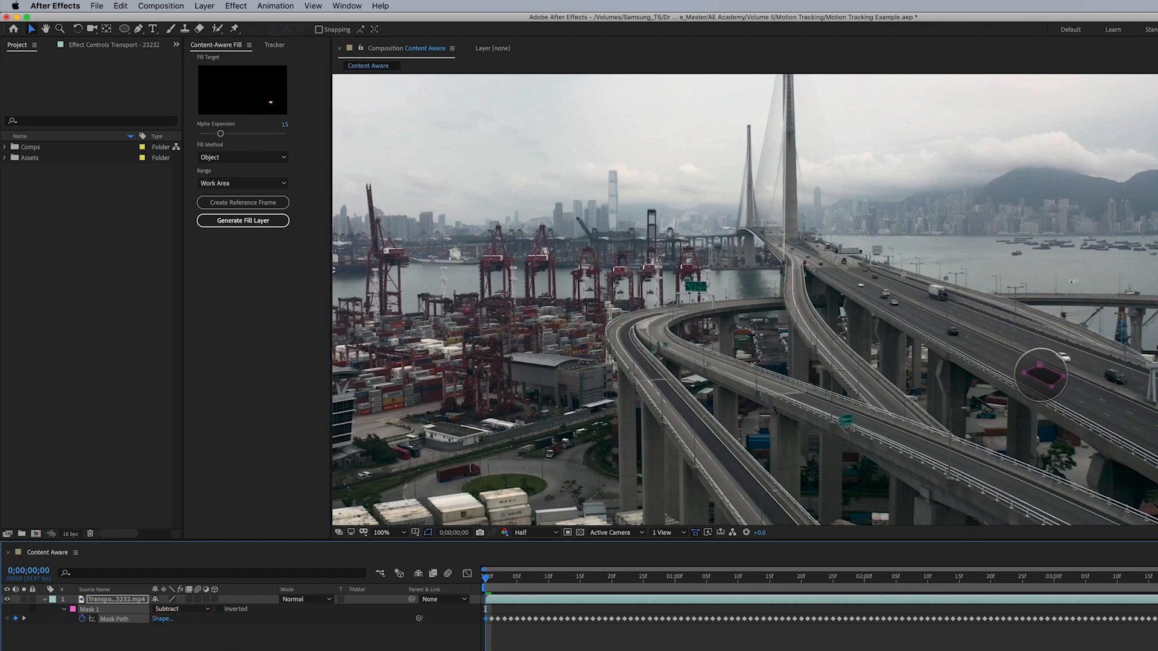
{"action": "left_click", "coordinate": [238, 220]}
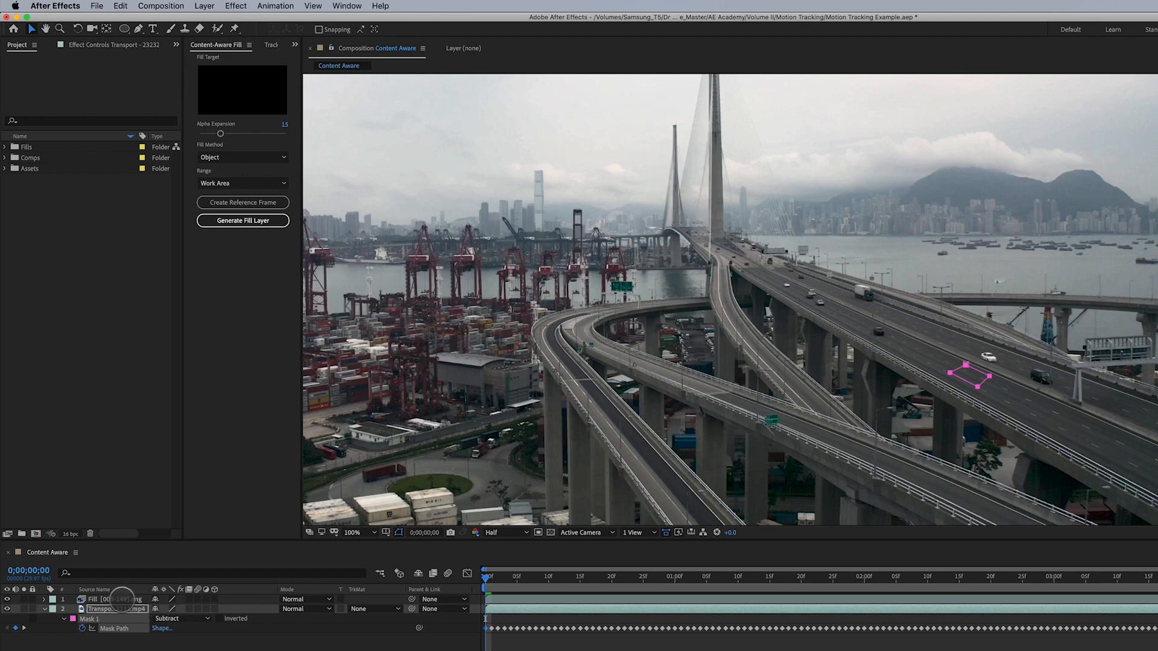
Step: Play and scrub through the composition to check the fill layer against the tracked mask around the removed car
{"action": "left_click", "coordinate": [124, 598]}
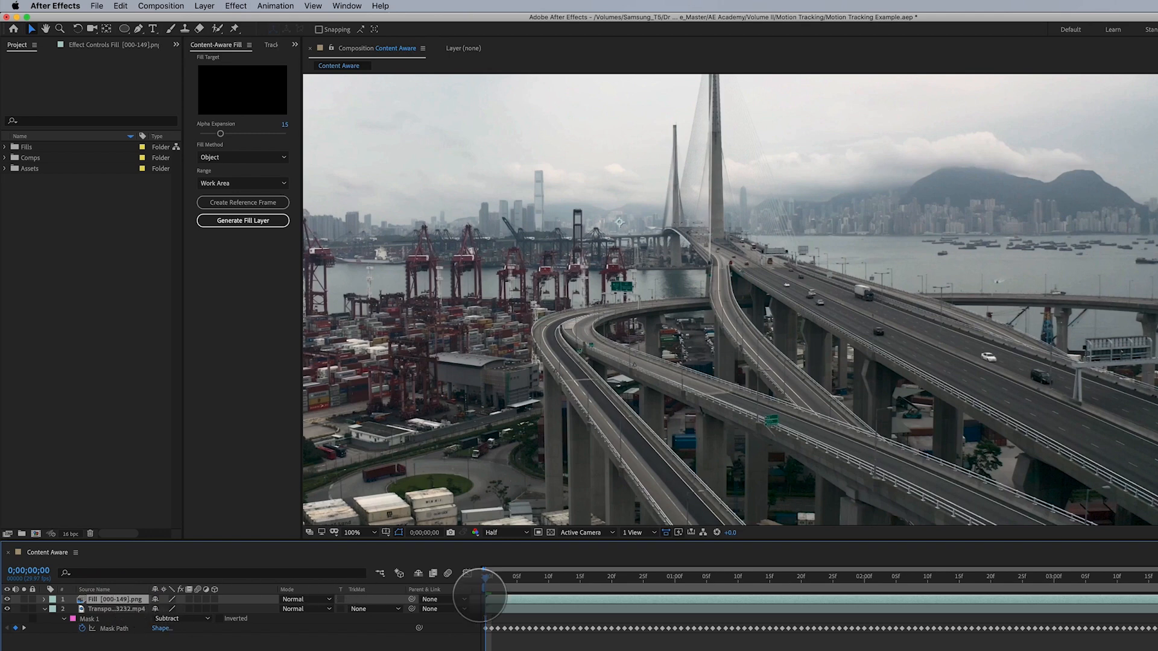
{"action": "key", "text": "space"}
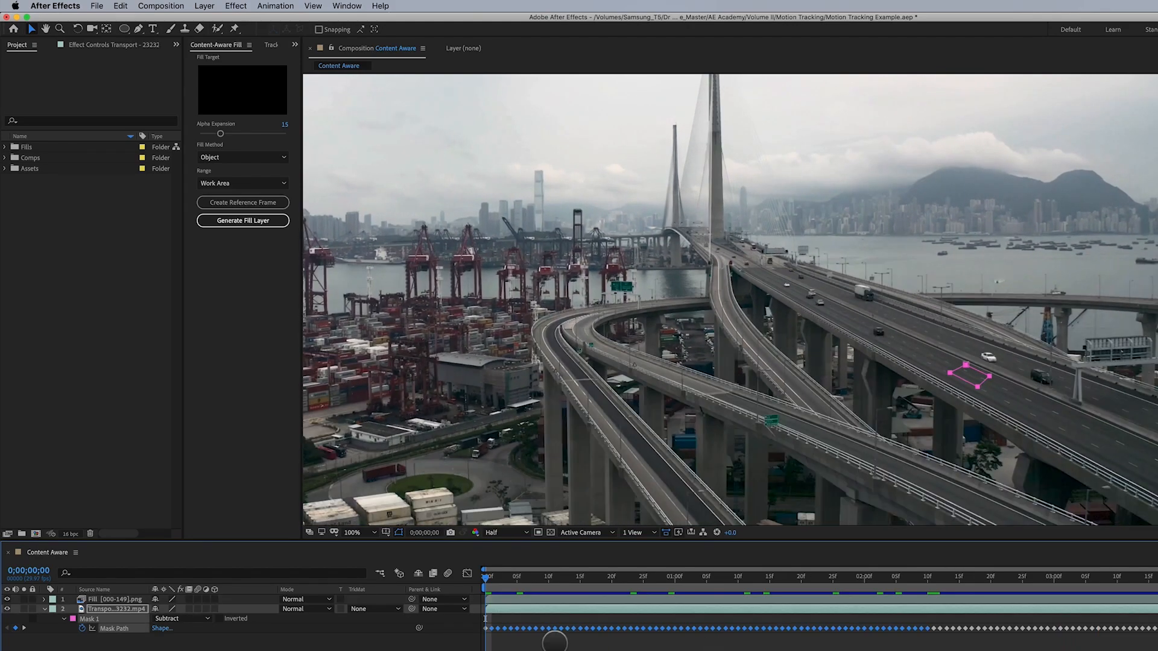
{"action": "left_click", "coordinate": [131, 598]}
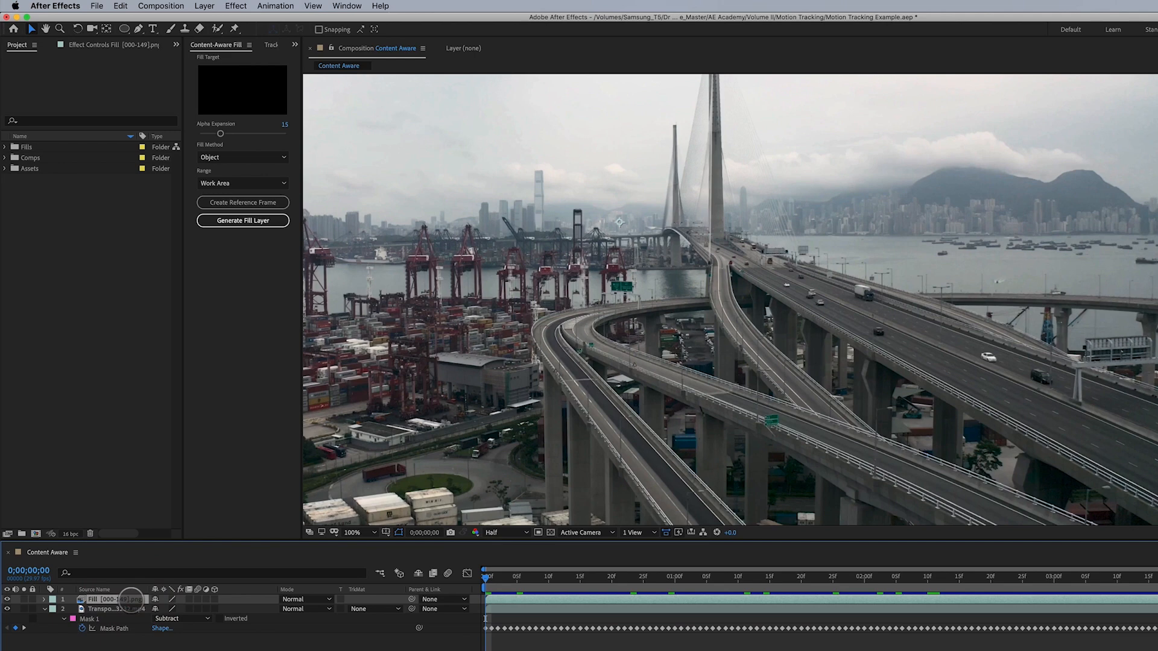
{"action": "left_click", "coordinate": [512, 581]}
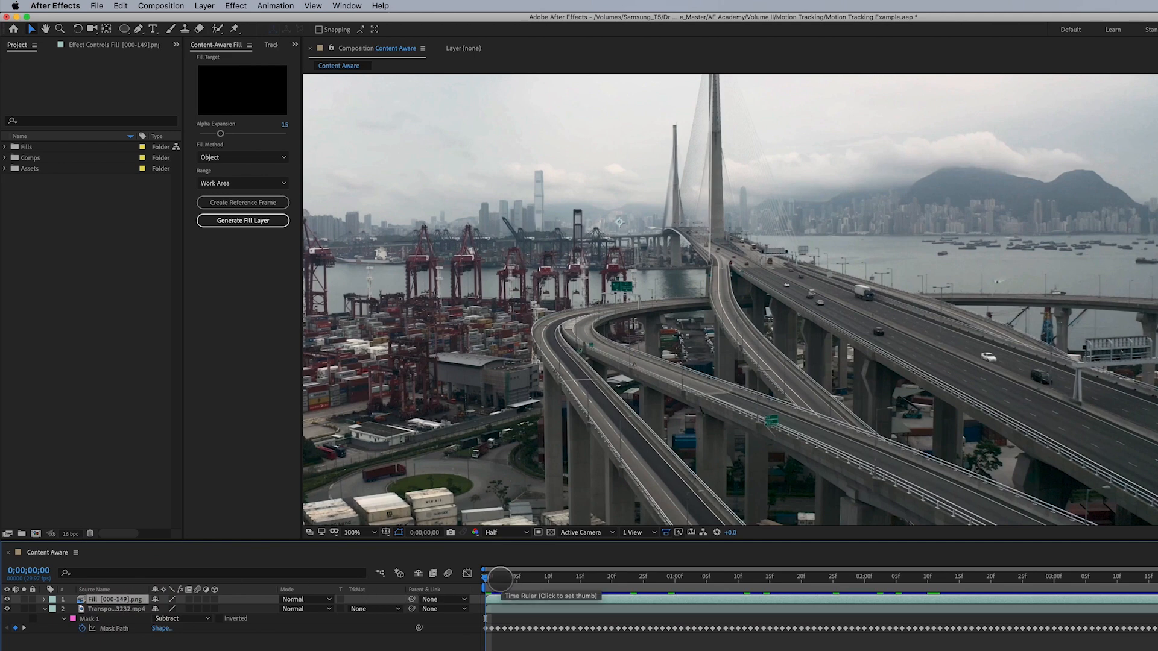
{"action": "left_click_drag", "start_coordinate": [512, 581], "coordinate": [1157, 603]}
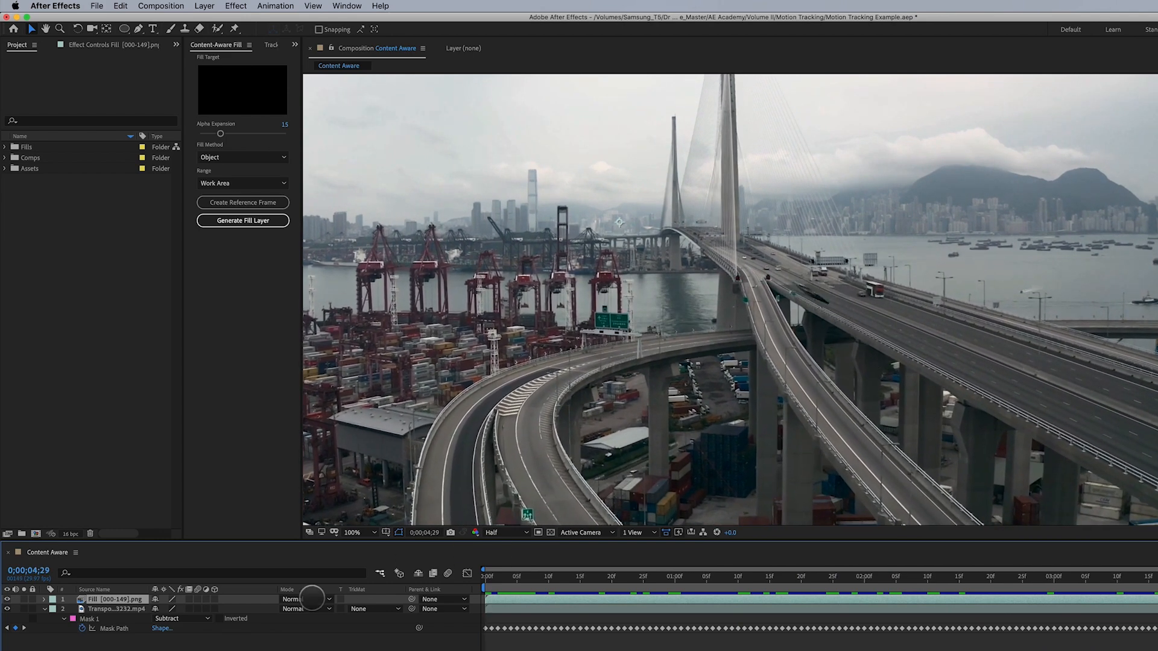
{"action": "left_click", "coordinate": [97, 618]}
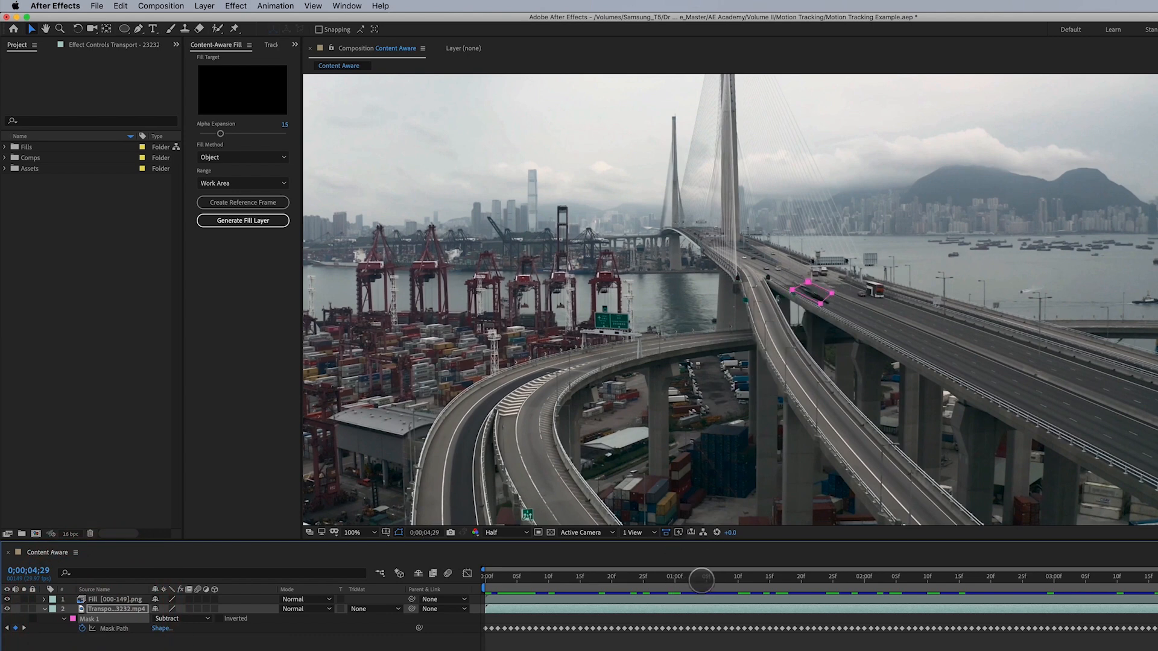
{"action": "key", "text": "Home"}
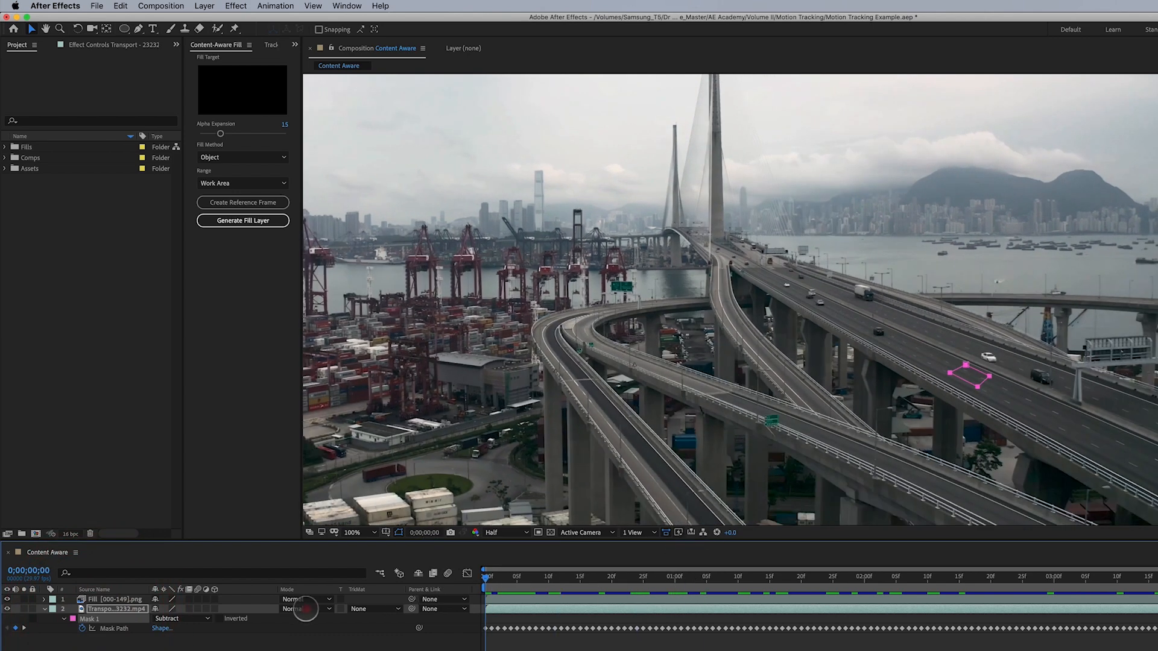
{"action": "key", "text": "space"}
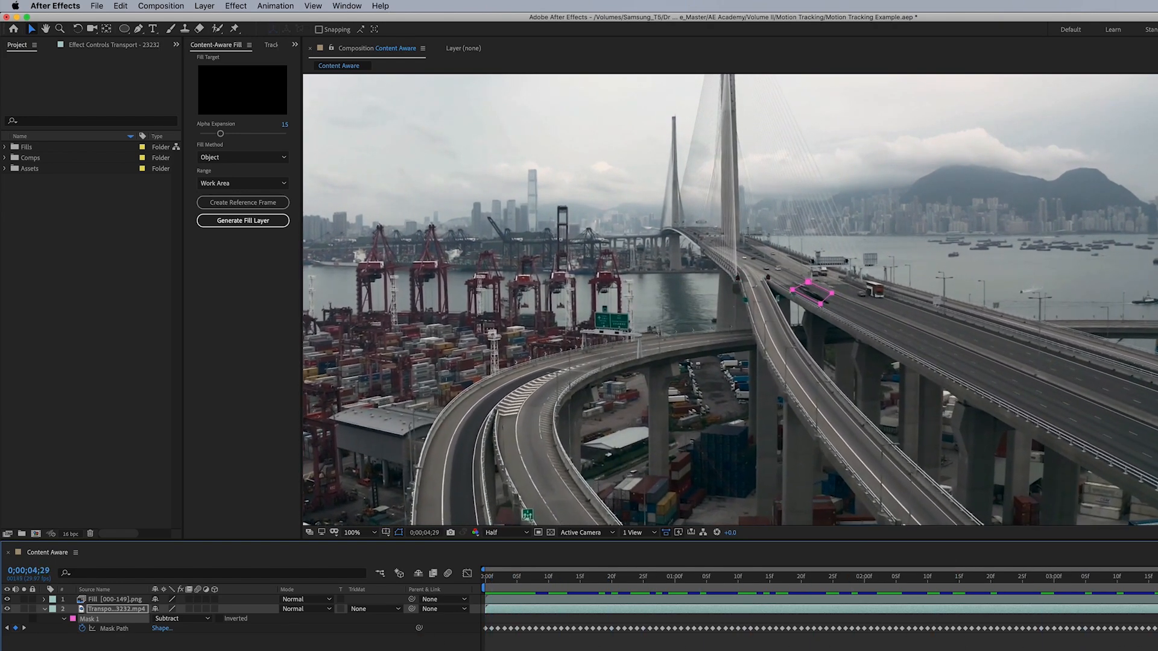
{"action": "key", "text": "space"}
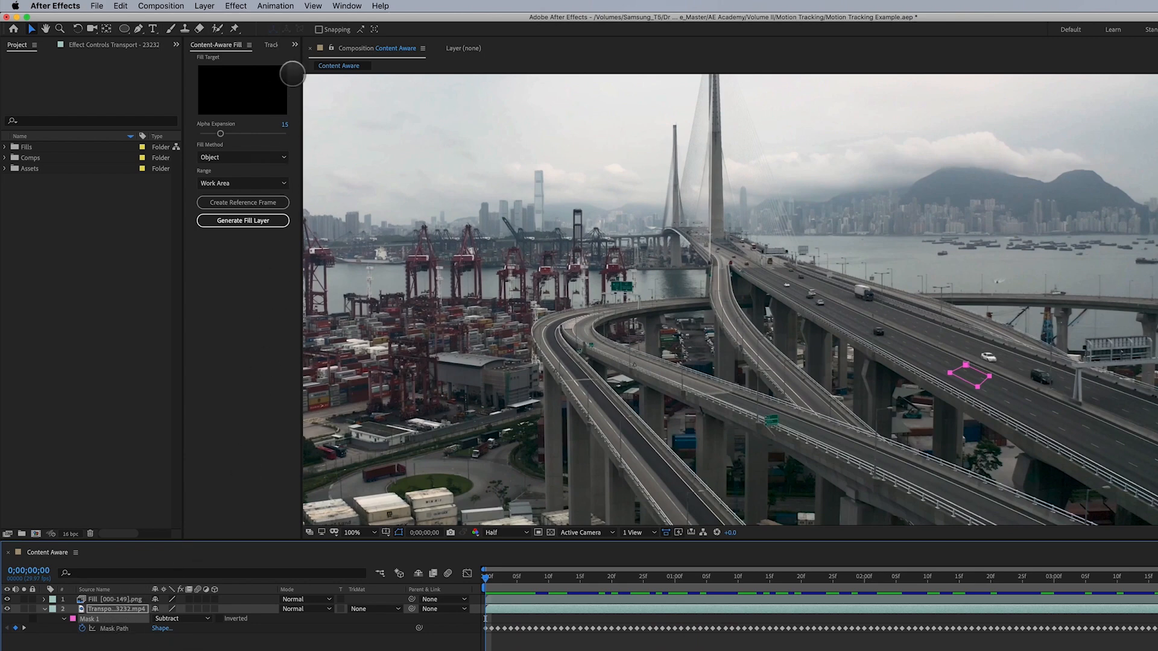
Step: Retrack Mask 1's whole path forward from the first frame using the Position, Scale & Rotation method
{"action": "left_click", "coordinate": [270, 45]}
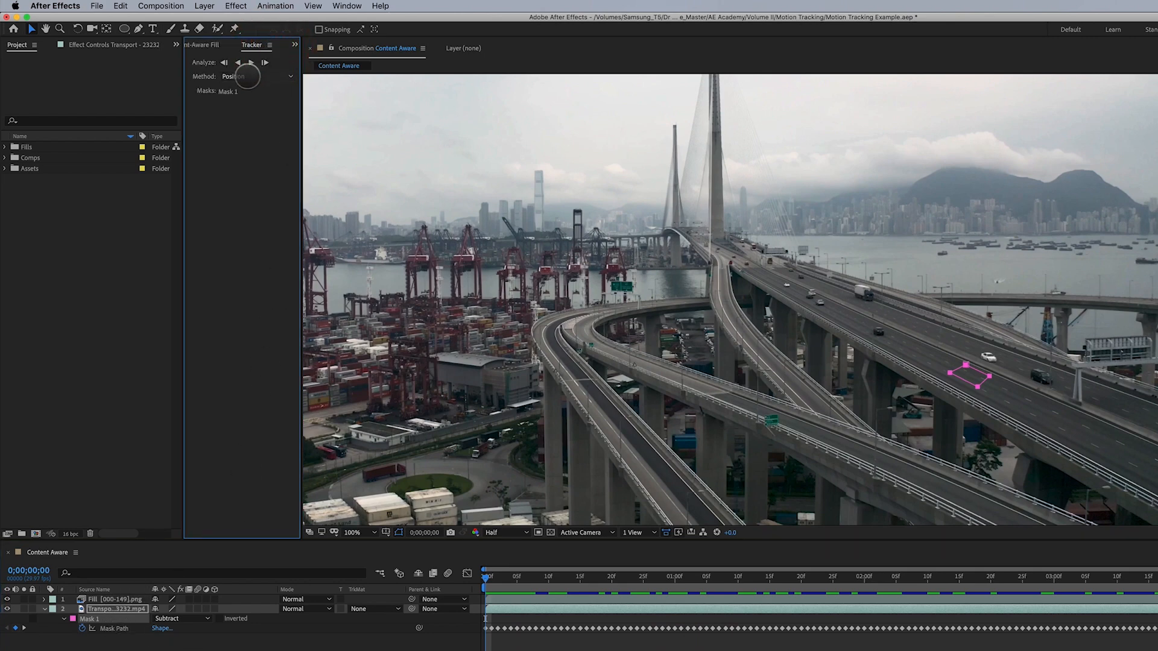
{"action": "left_click", "coordinate": [266, 76]}
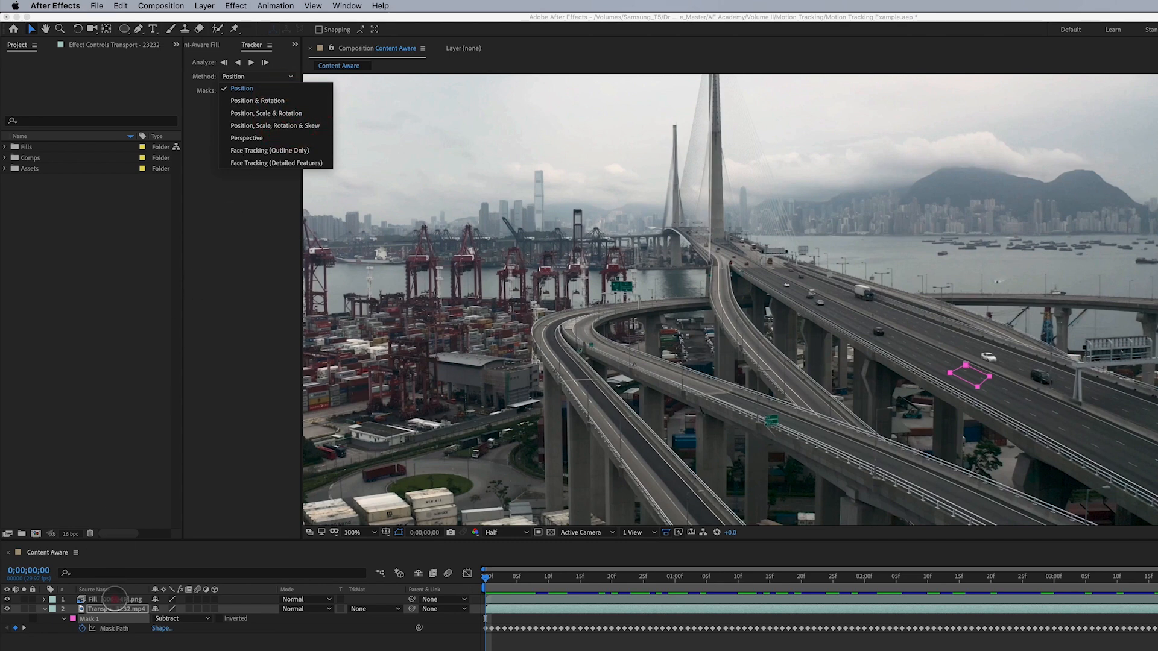
{"action": "left_click", "coordinate": [114, 599]}
{"action": "left_click", "coordinate": [114, 628]}
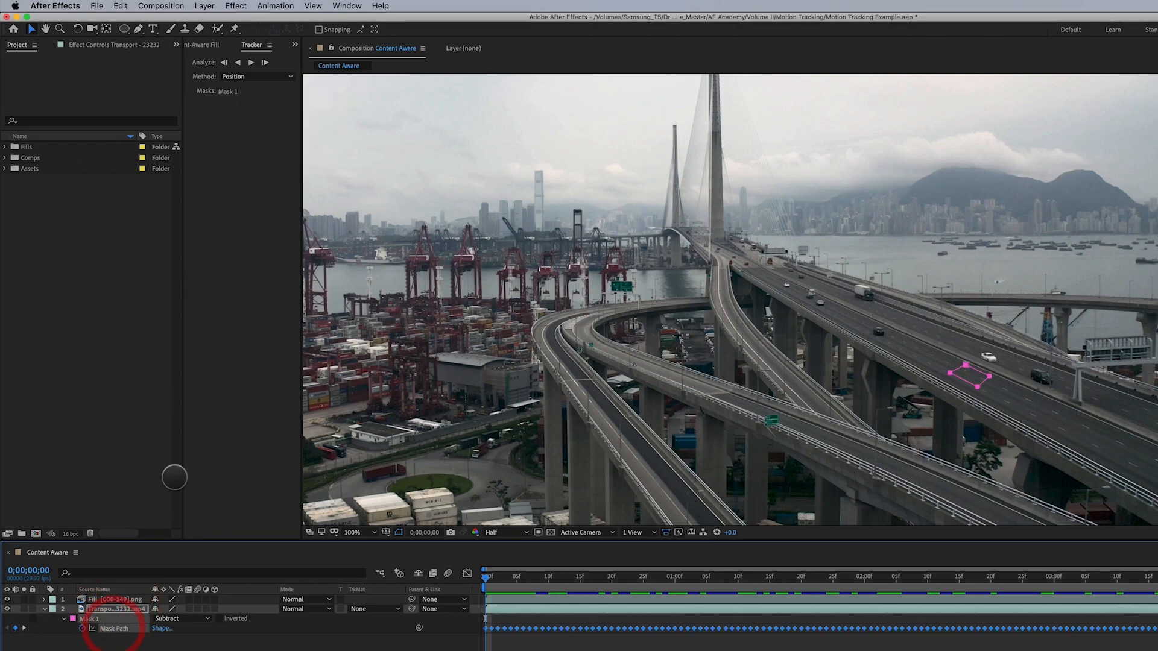
{"action": "left_click", "coordinate": [258, 77]}
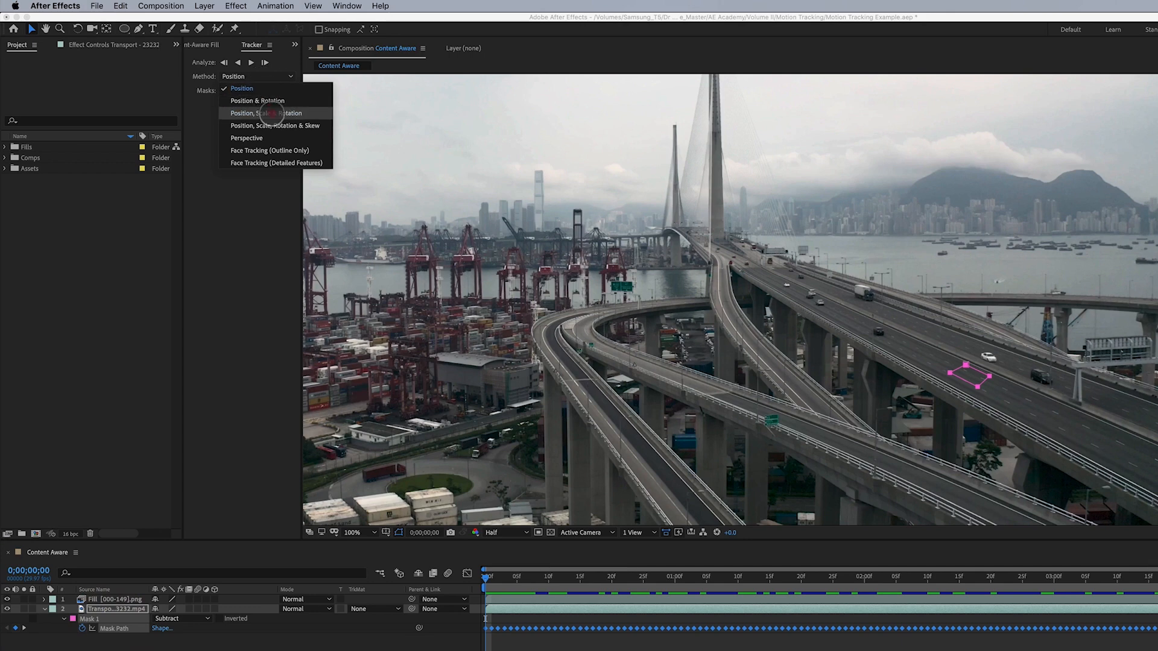
{"action": "left_click", "coordinate": [270, 113]}
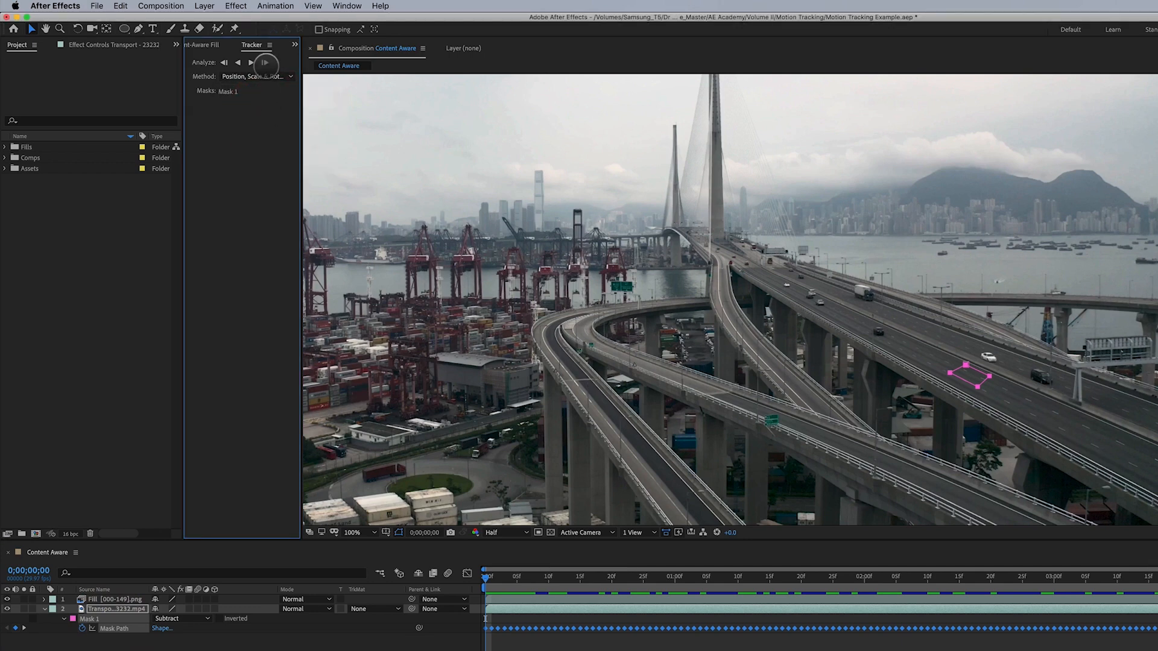
{"action": "left_click", "coordinate": [251, 62]}
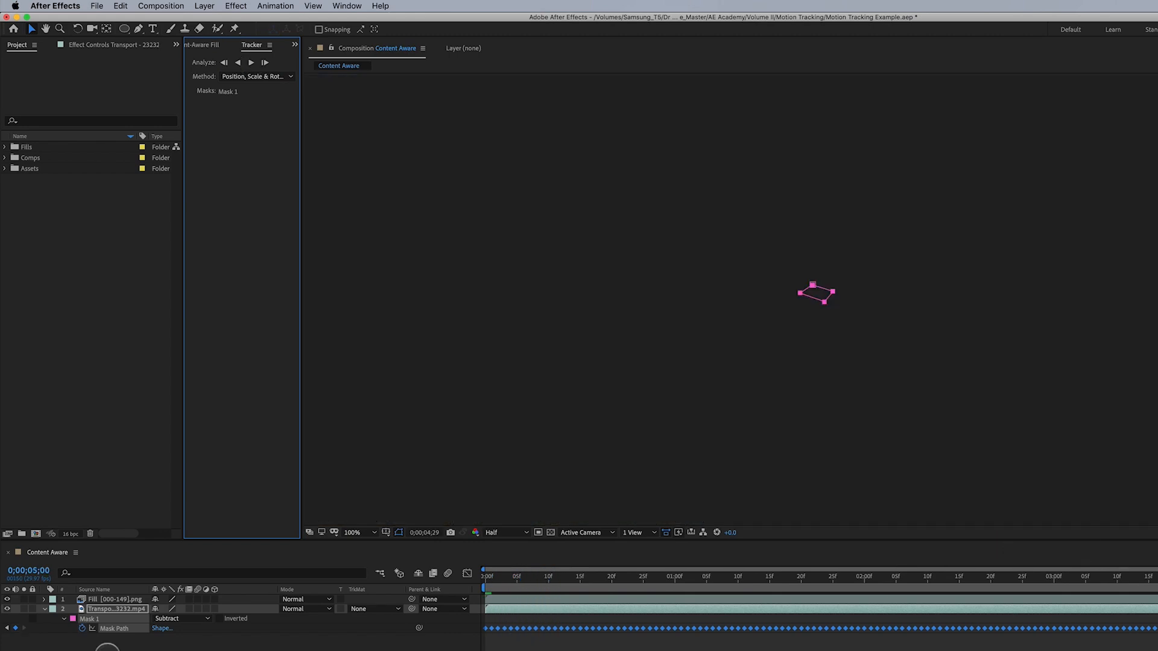
Step: Hide the fill layer, then step back and play through the footage to check Mask 1's tracked path over the car
{"action": "left_click", "coordinate": [7, 599]}
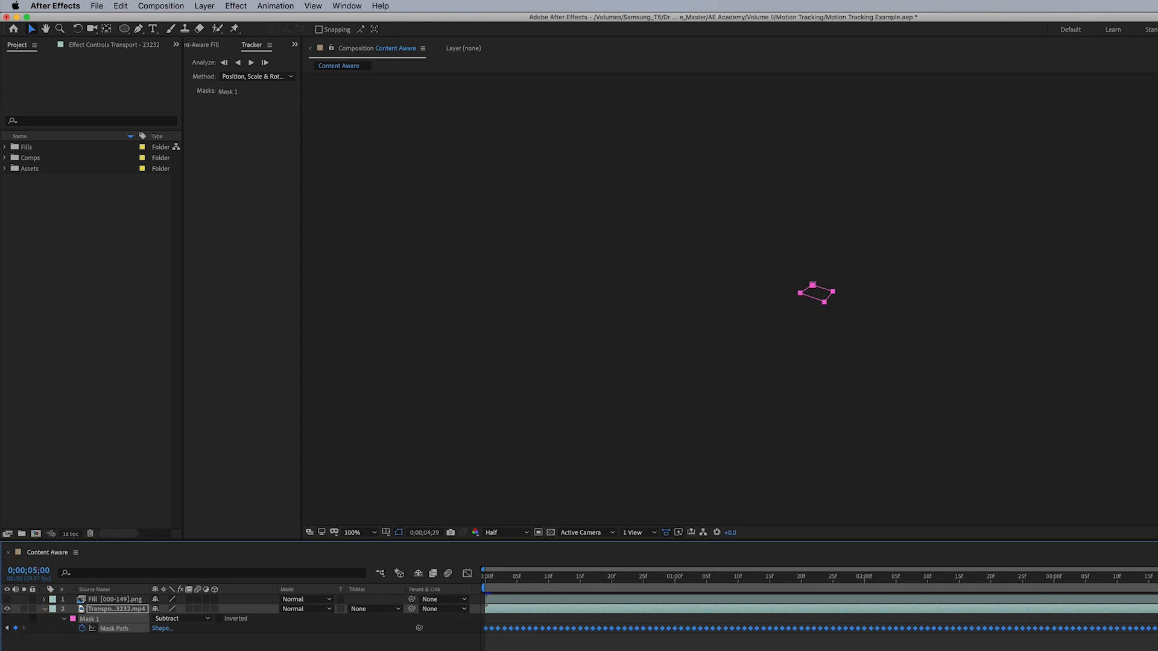
{"action": "key", "text": "Page_Up"}
{"action": "key", "text": "Page_Up"}
{"action": "key", "text": "Page_Up"}
{"action": "key", "text": "Page_Up"}
{"action": "key", "text": "Page_Up"}
{"action": "key", "text": "Page_Up"}
{"action": "key", "text": "Page_Up"}
{"action": "key", "text": "Page_Up"}
{"action": "key", "text": "Page_Up"}
{"action": "key", "text": "Page_Up"}
{"action": "key", "text": "Page_Up"}
{"action": "key", "text": "Page_Up"}
{"action": "key", "text": "Page_Up"}
{"action": "key", "text": "Page_Up"}
{"action": "key", "text": "Page_Up"}
{"action": "key", "text": "Page_Up"}
{"action": "key", "text": "Page_Up"}
{"action": "key", "text": "Page_Up"}
{"action": "key", "text": "Page_Up"}
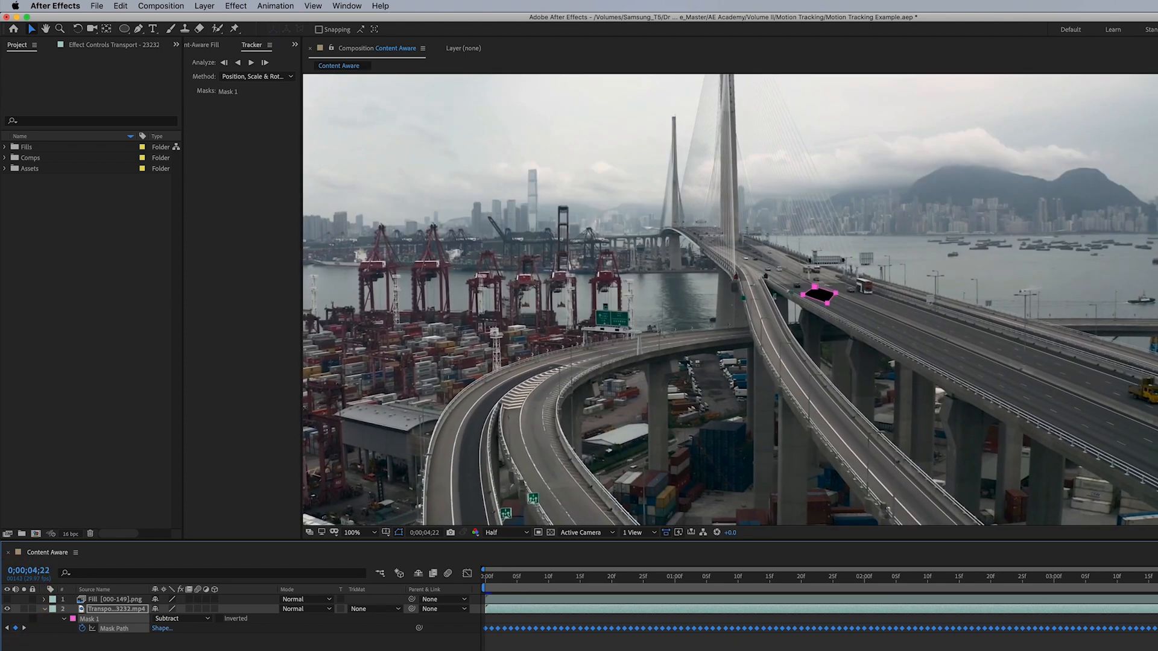
{"action": "left_click_drag", "start_coordinate": [1157, 603], "coordinate": [426, 641]}
{"action": "key", "text": "space"}
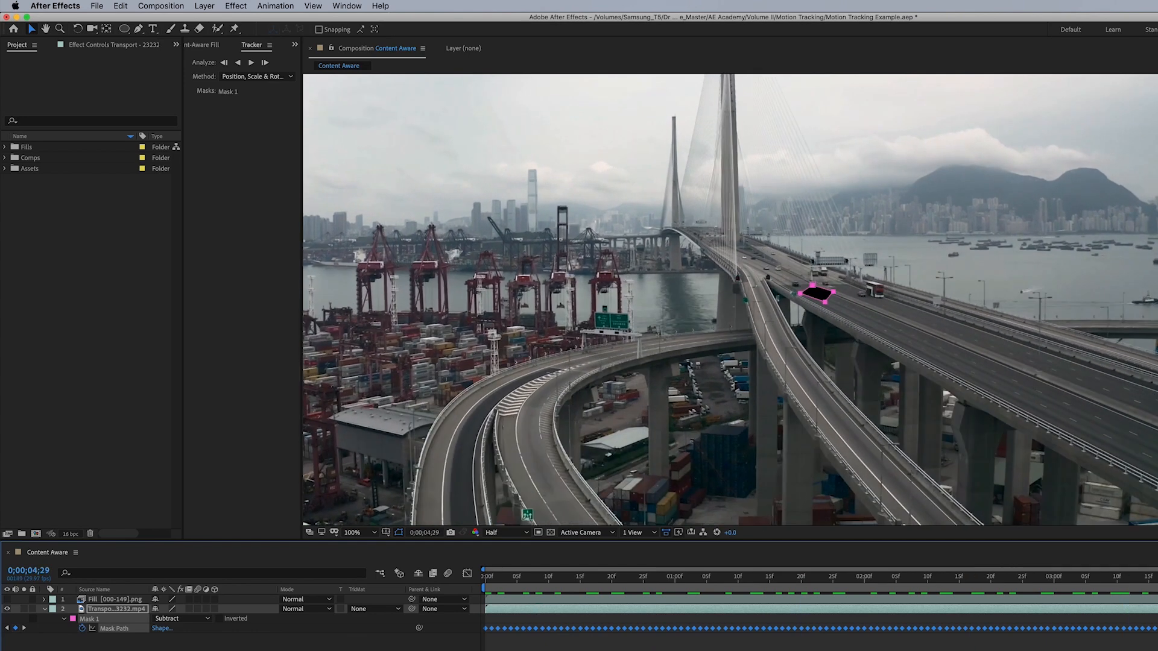
Step: Retrack Mask 1 forward from the first frame using the Position, Scale, Rotation & Skew method
{"action": "key", "text": "Home"}
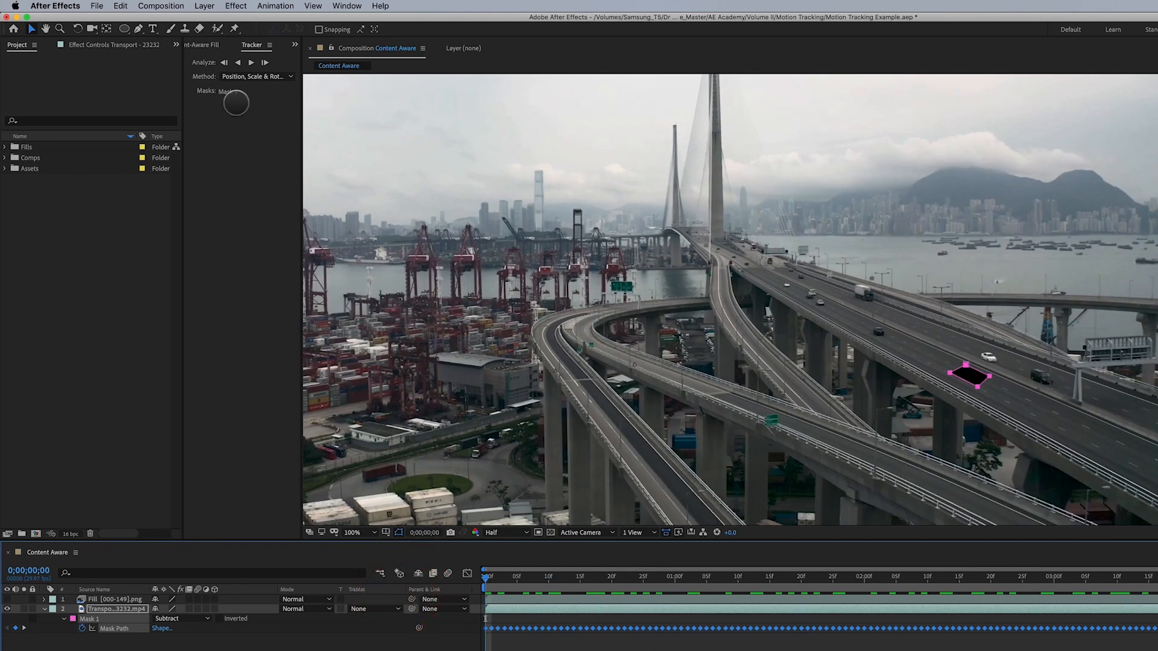
{"action": "left_click", "coordinate": [258, 76]}
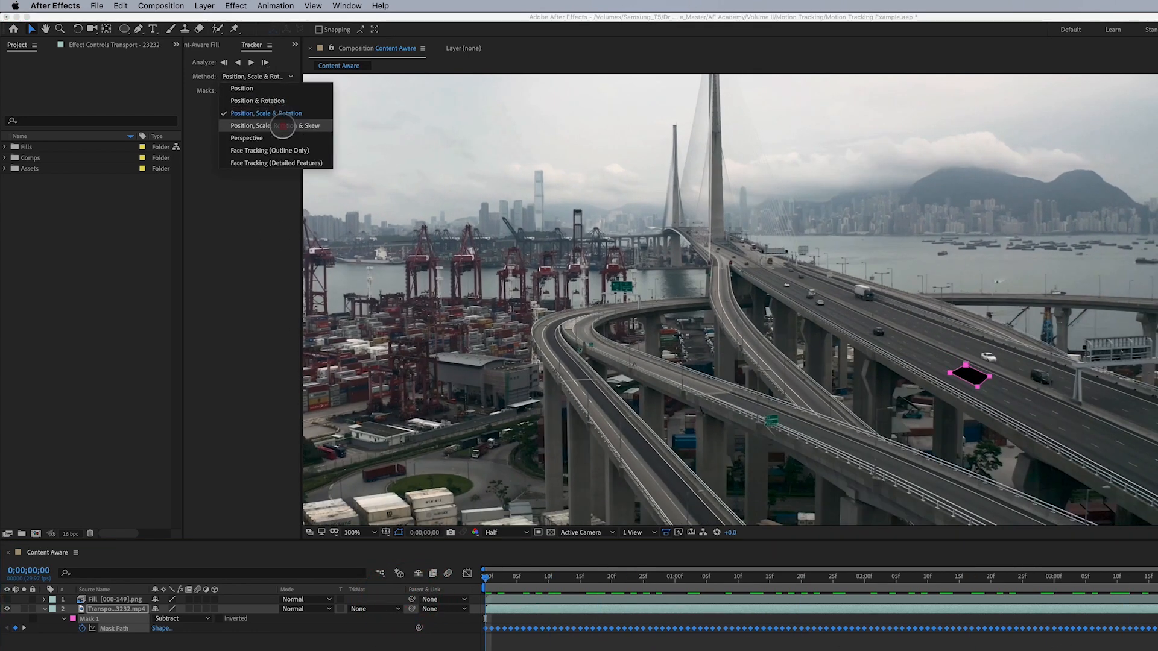
{"action": "left_click", "coordinate": [305, 126]}
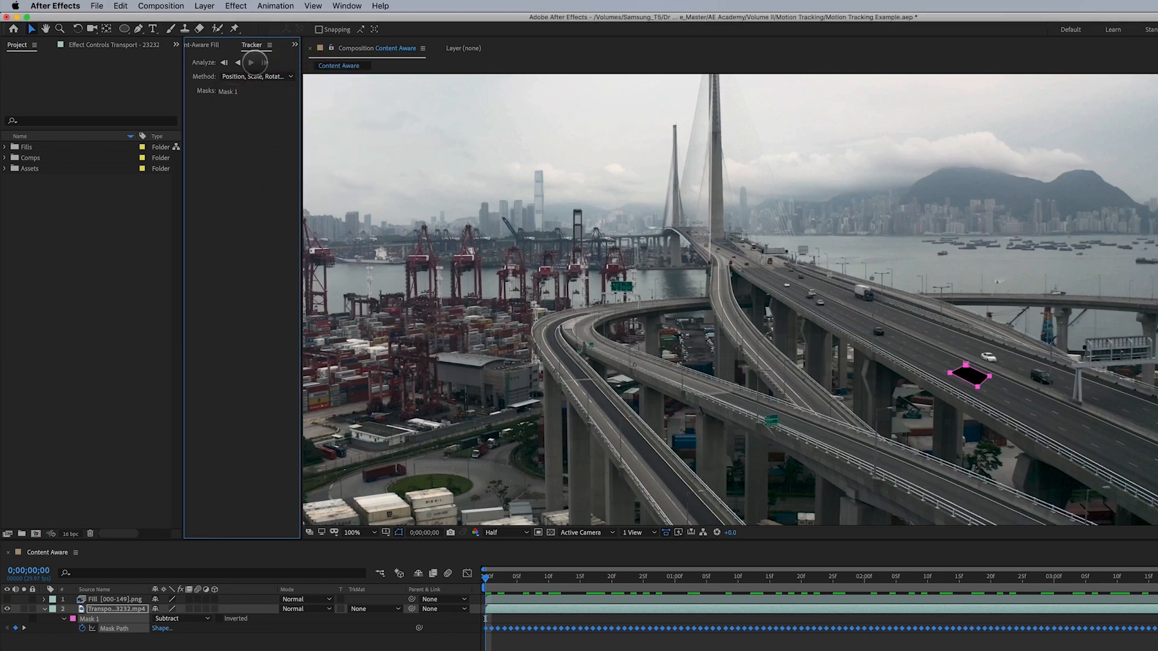
{"action": "left_click", "coordinate": [251, 62]}
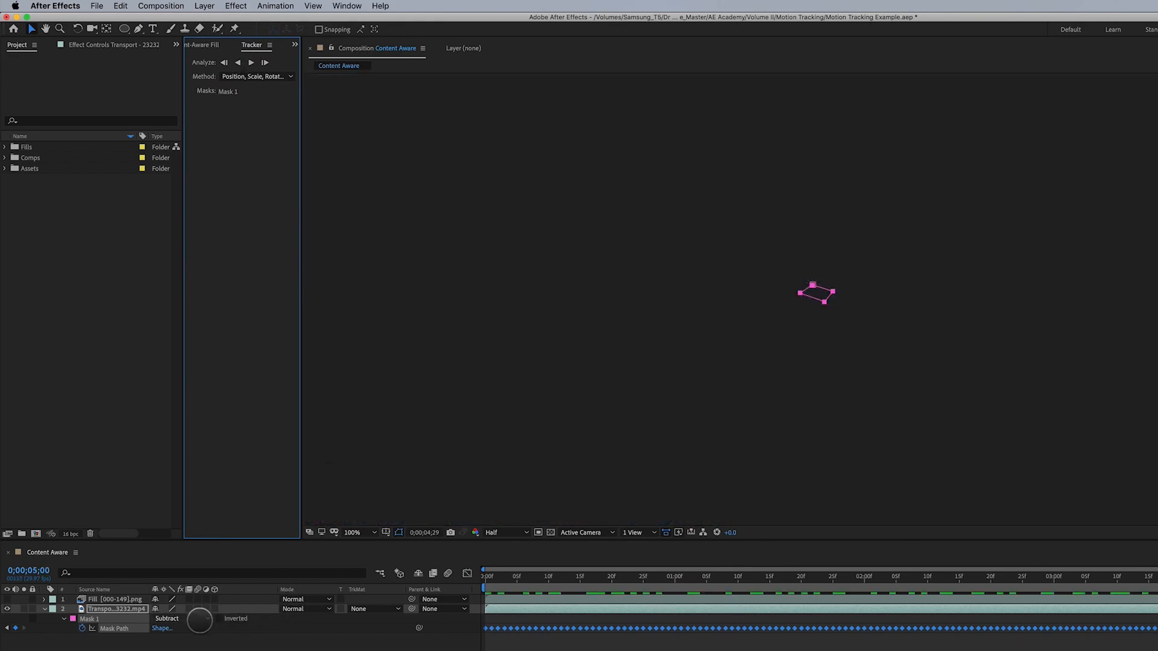
Step: Keep Mask 1 in Subtract mode and scrub to 0;00;01;13 to check the retracked mask's placement
{"action": "left_click", "coordinate": [190, 619]}
{"action": "left_click", "coordinate": [181, 648]}
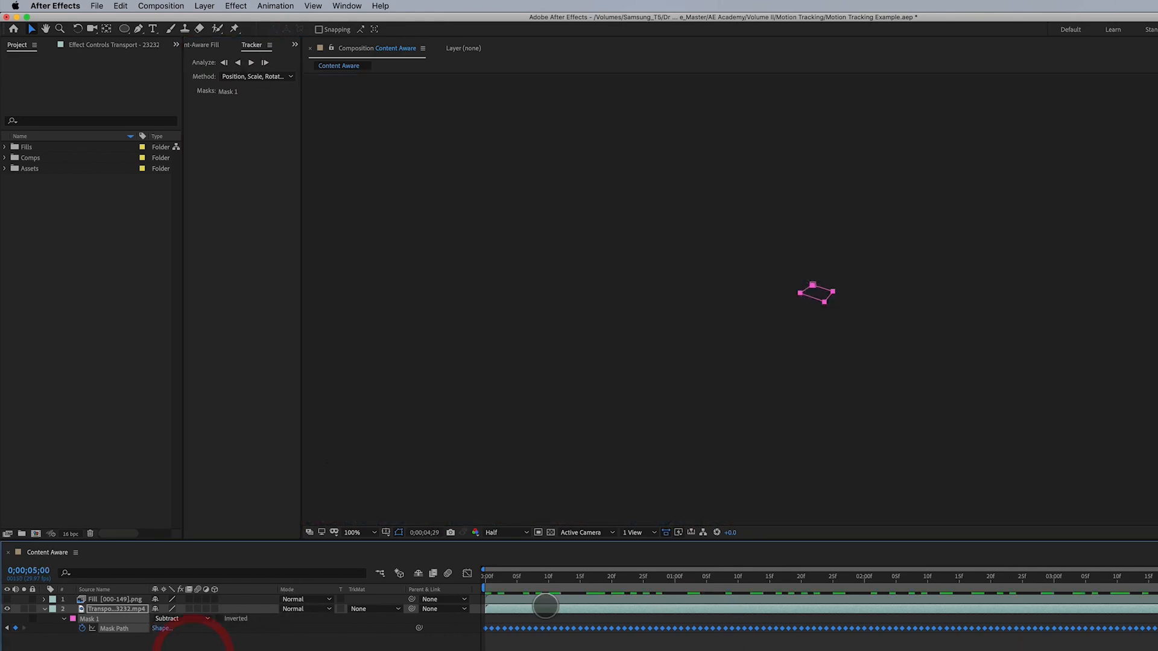
{"action": "left_click_drag", "start_coordinate": [693, 577], "coordinate": [750, 582]}
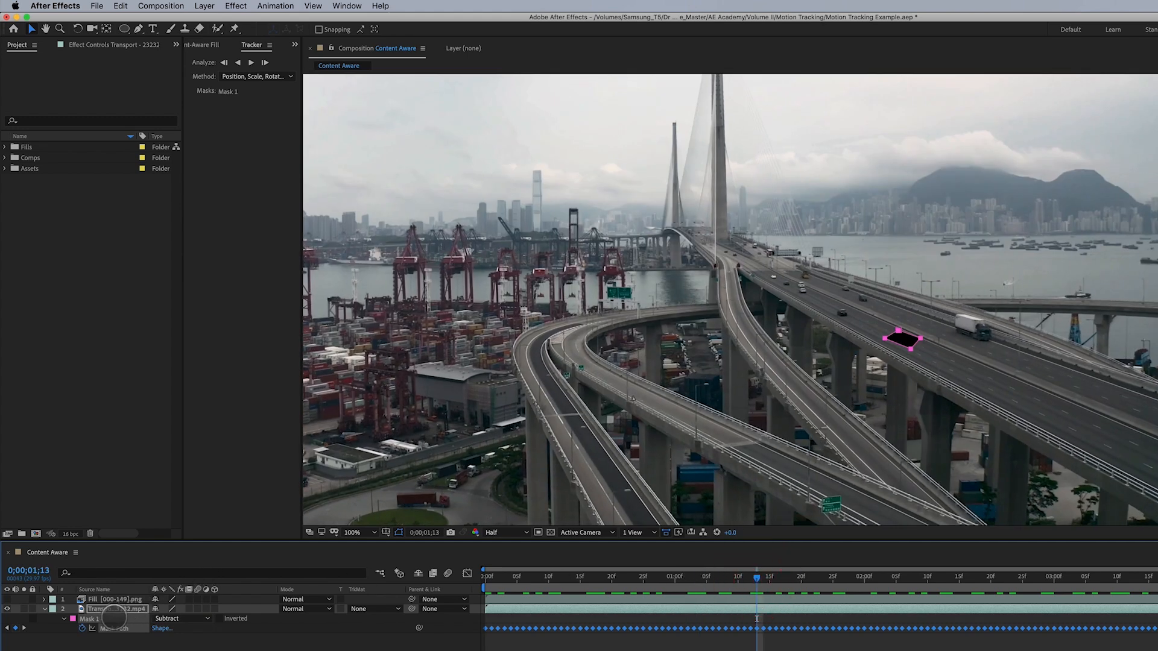
Step: Replace the old fill layer with a newly generated Object fill of the Transport footage over the work area, and play back the result
{"action": "left_click", "coordinate": [204, 45]}
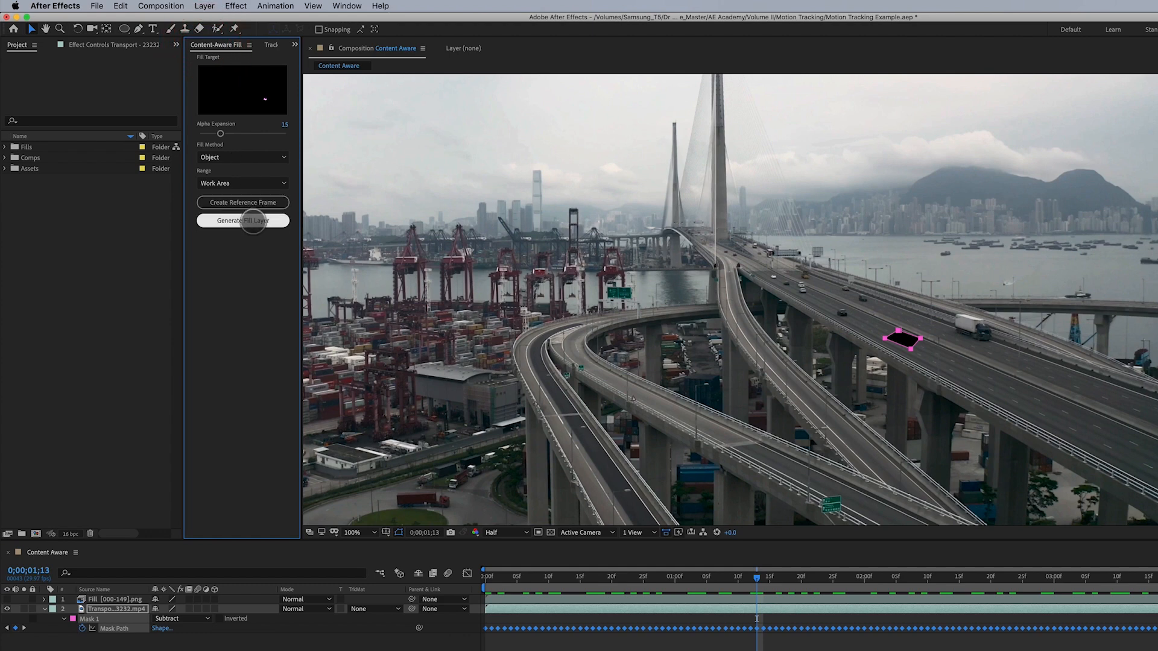
{"action": "left_click", "coordinate": [130, 599]}
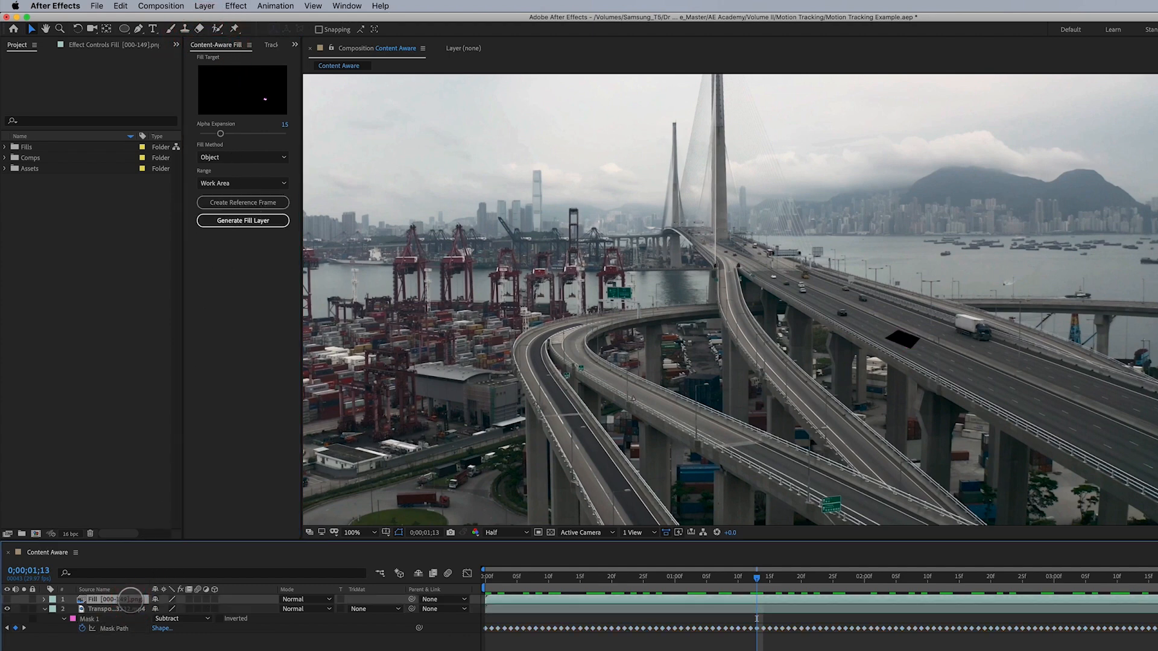
{"action": "key", "text": "Delete"}
{"action": "left_click", "coordinate": [120, 600]}
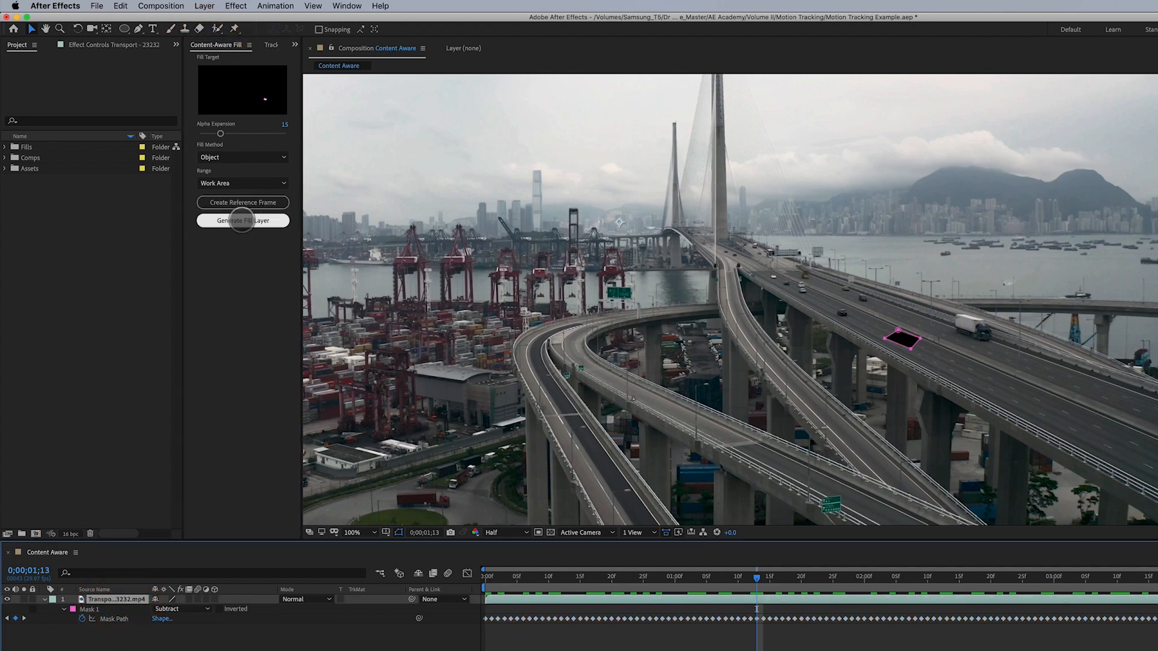
{"action": "left_click", "coordinate": [242, 220]}
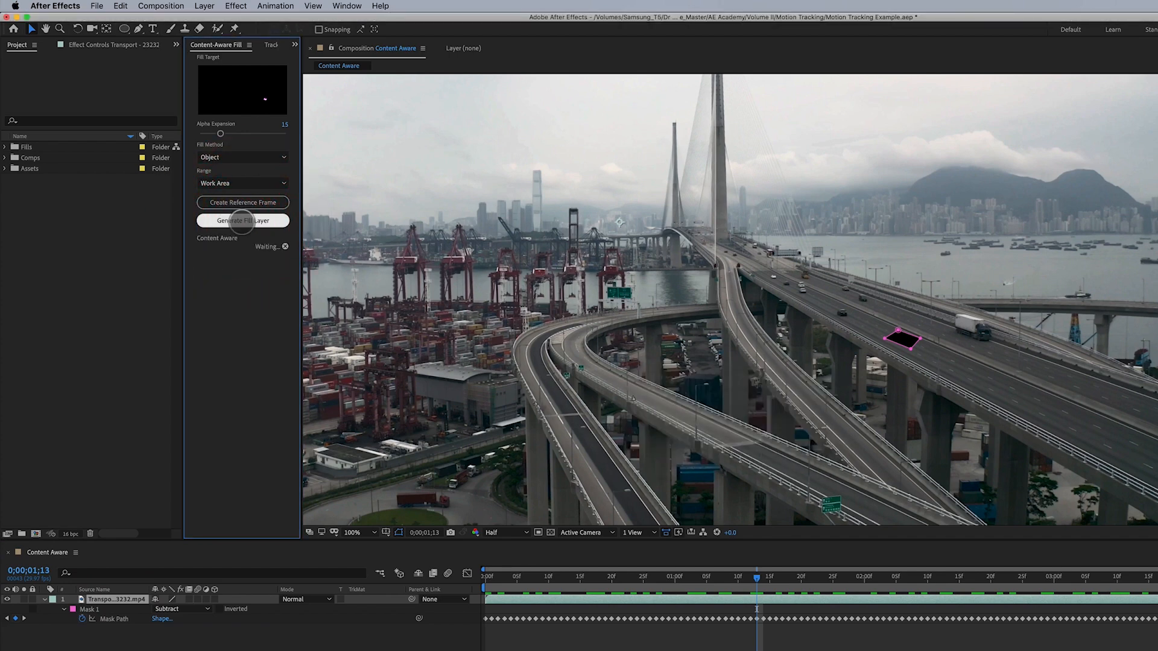
{"action": "key", "text": "space"}
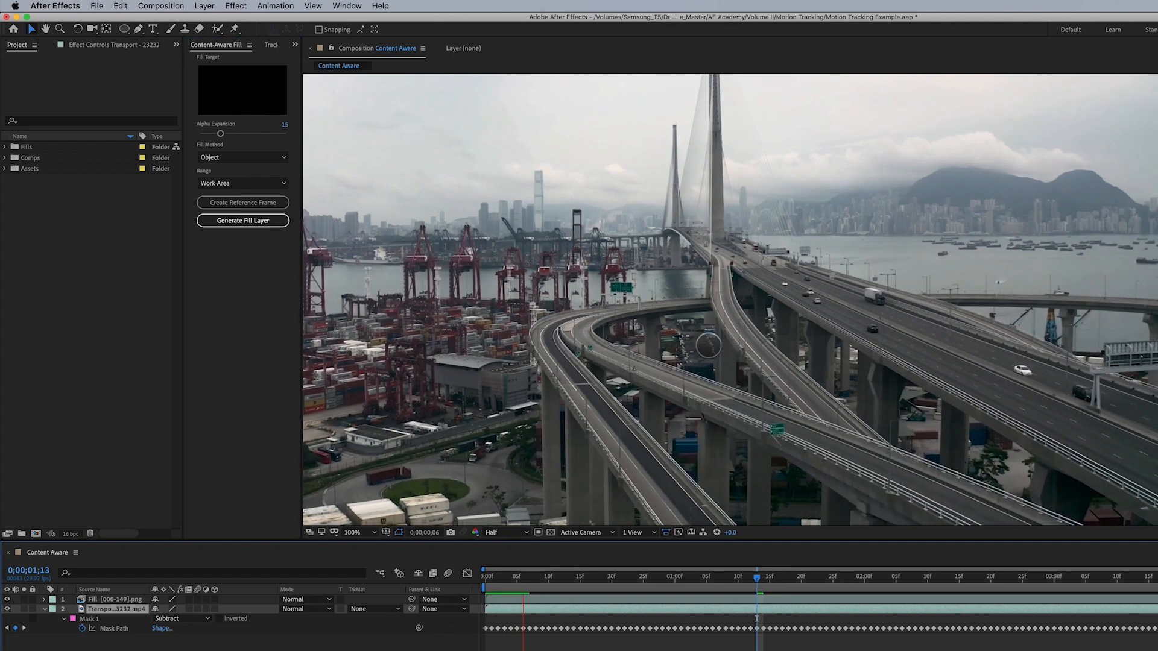
{"action": "key", "text": "space"}
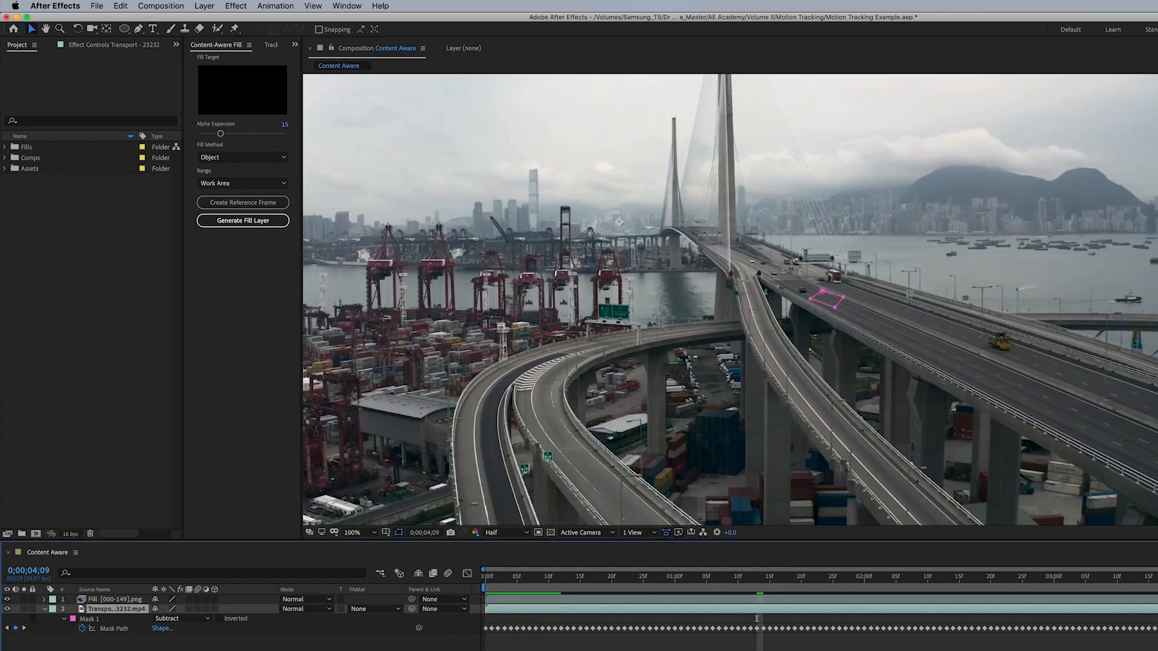